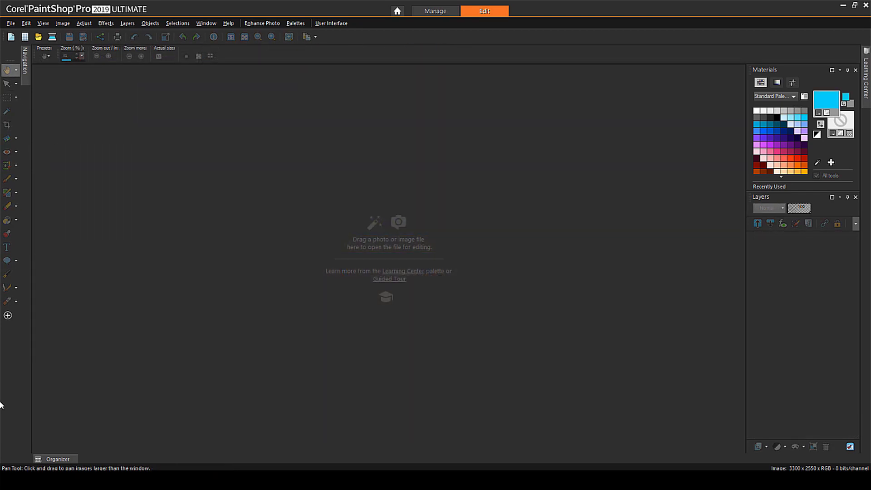
Choose the 11x8.5in Scrapbook 02 template from the Collage templates in New From Template
click(10, 23)
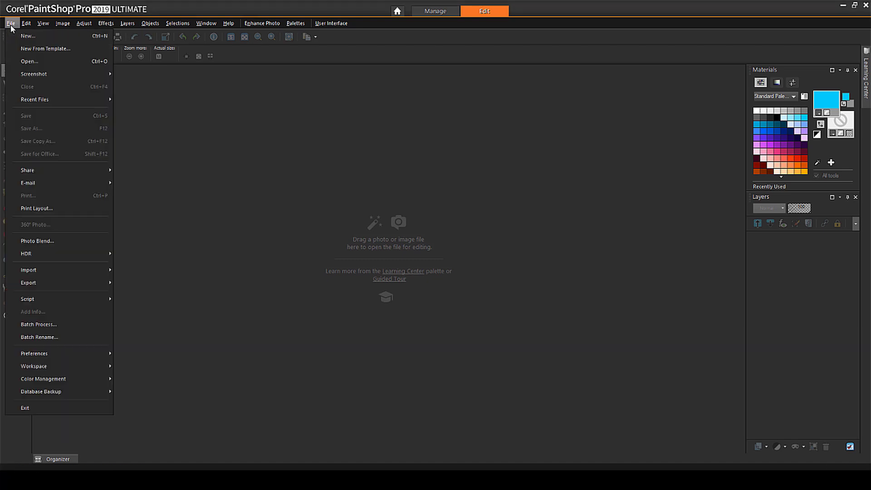
click(32, 49)
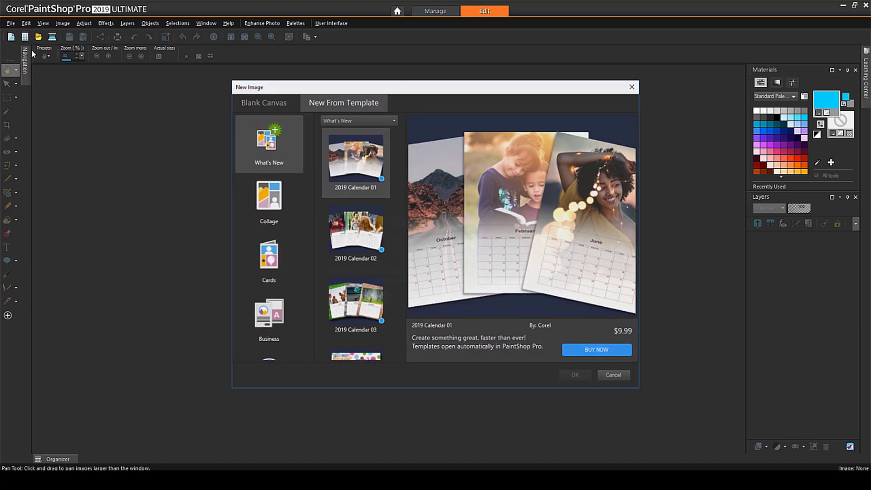
click(269, 200)
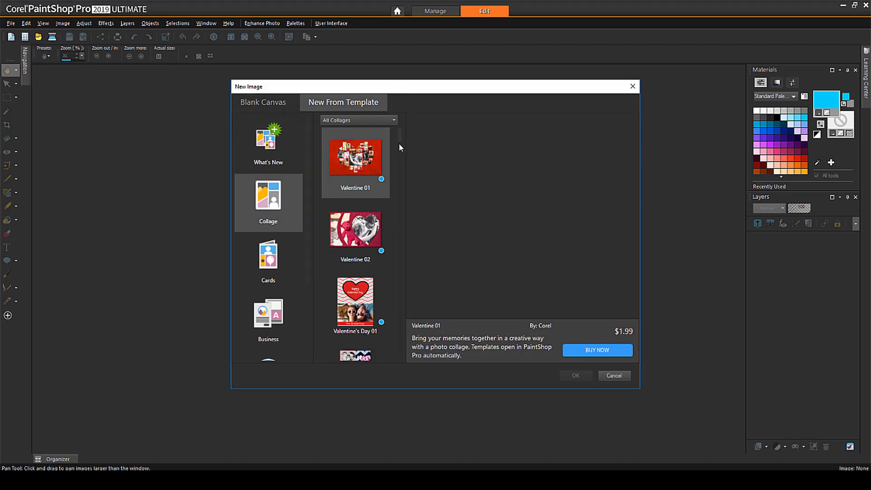
scroll(401, 144, down, 1)
drag(400, 136, 400, 256)
click(374, 216)
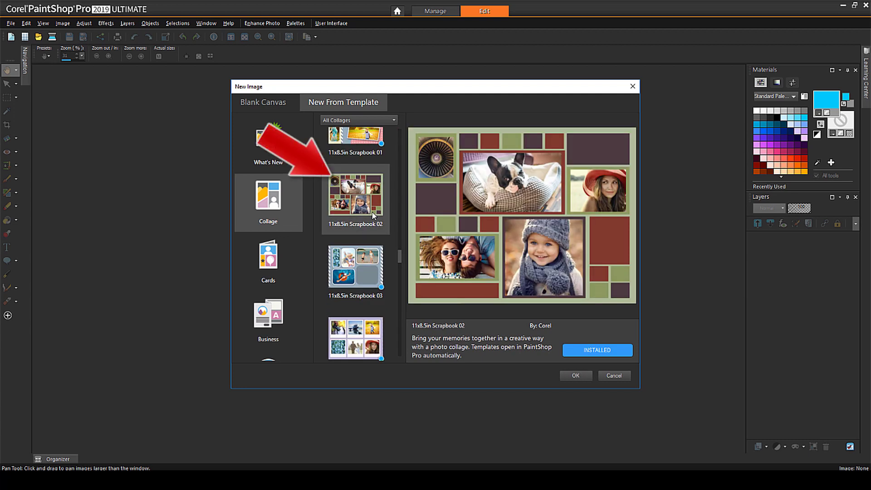
Open the Scrapbook 02 template maximized and collapse the Image 1–5 layer groups
click(586, 375)
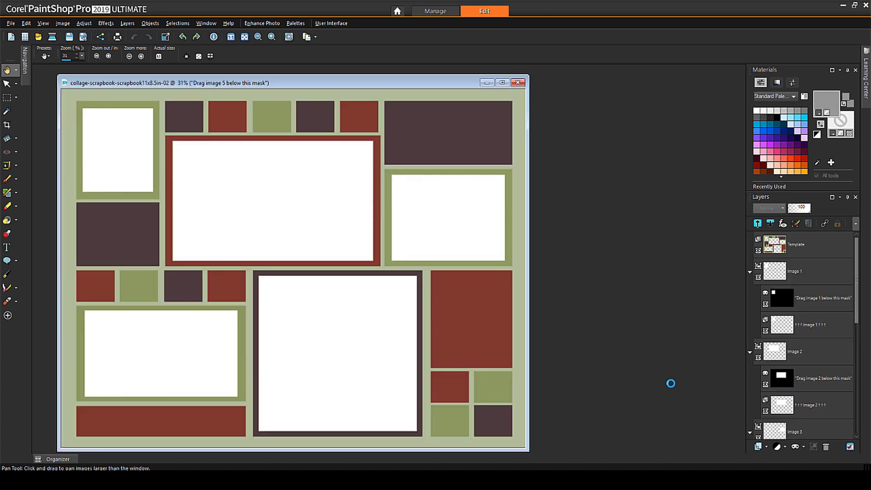
double_click(472, 82)
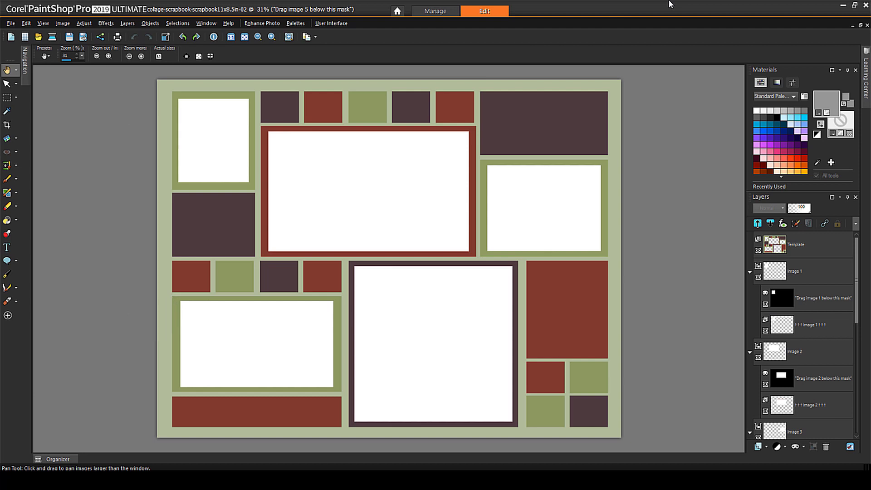
click(750, 272)
click(750, 298)
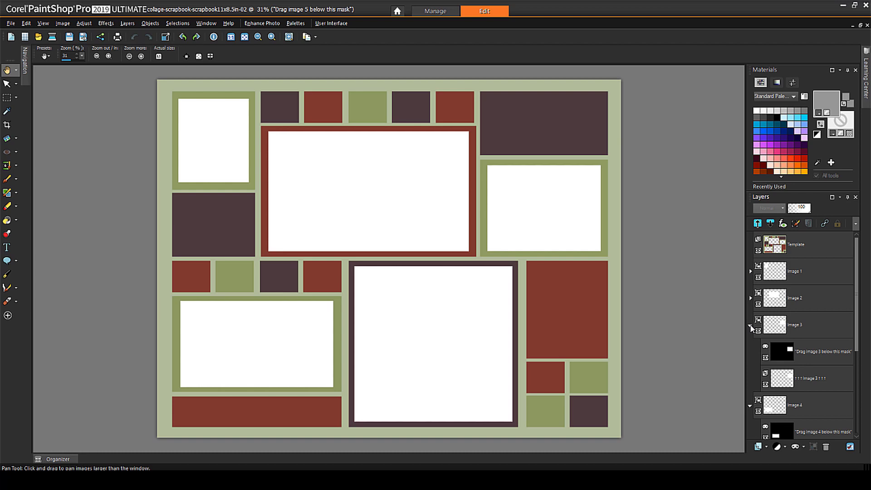
click(751, 327)
click(751, 352)
click(751, 379)
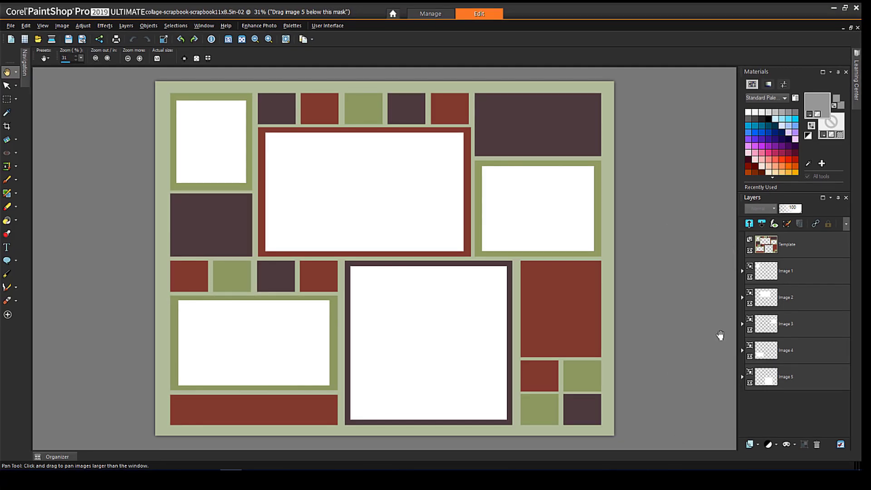
Expand the Image 2 group and toggle its placeholder's visibility off and back on
click(742, 298)
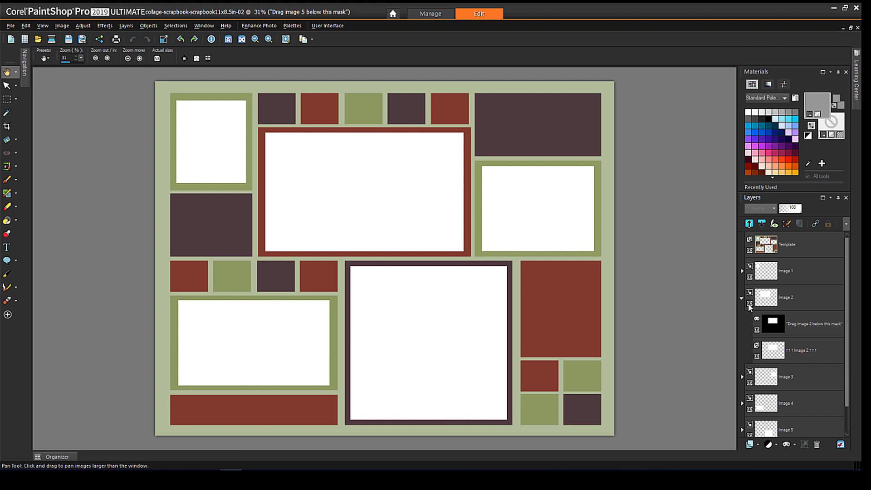
click(750, 304)
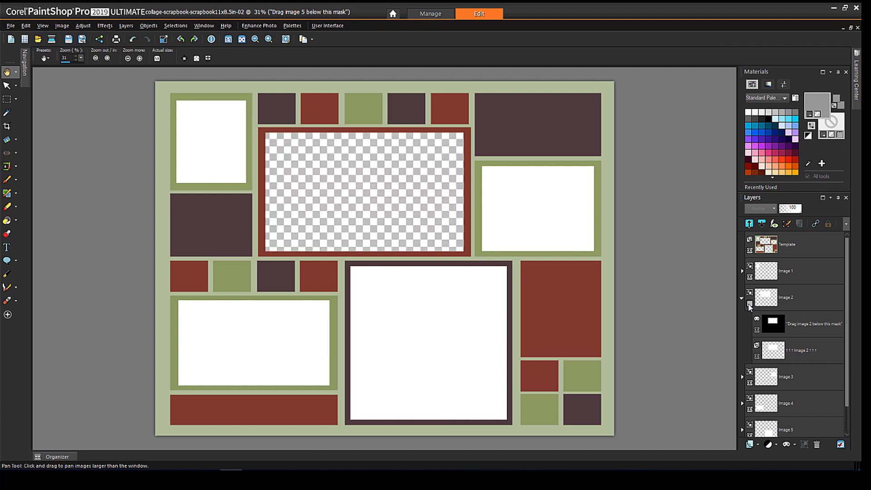
click(750, 305)
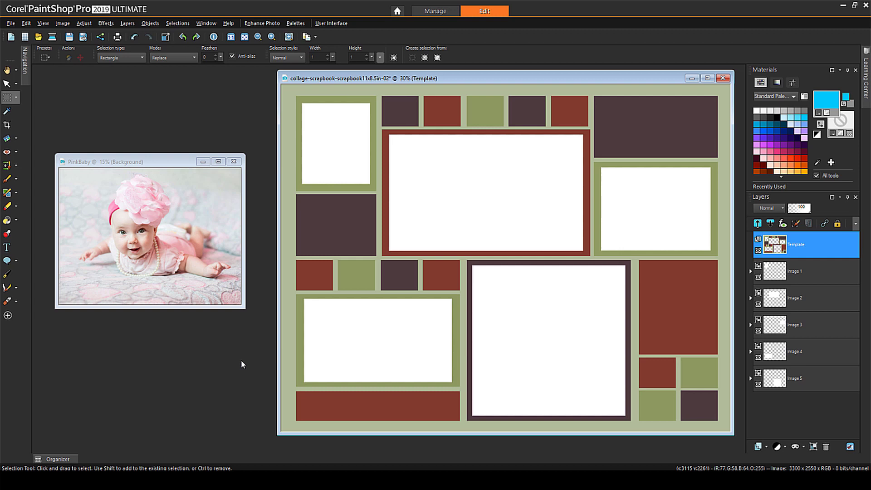
Put the PinkBaby photo over the Image 2 placeholder, scaled to about 57 percent and shifted right
click(751, 299)
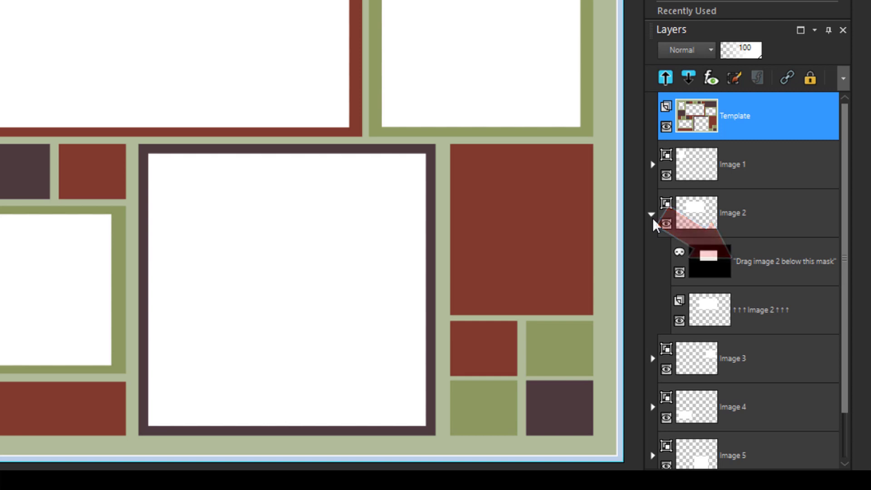
click(768, 318)
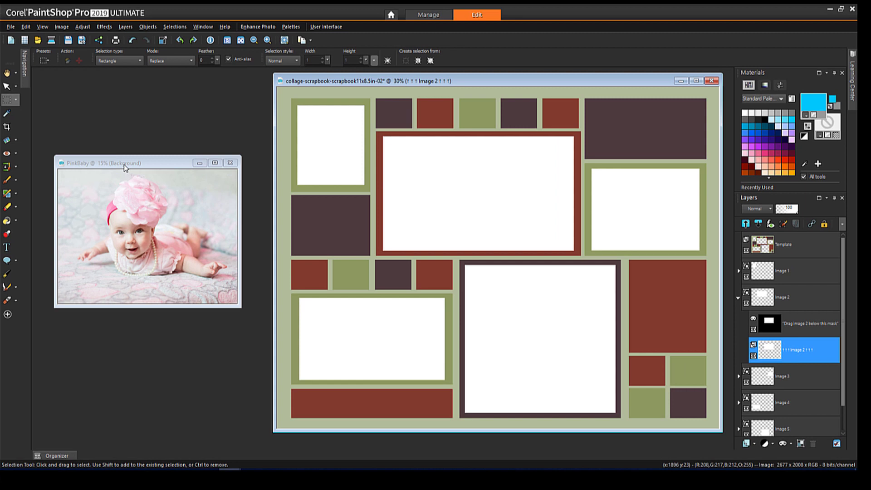
click(126, 167)
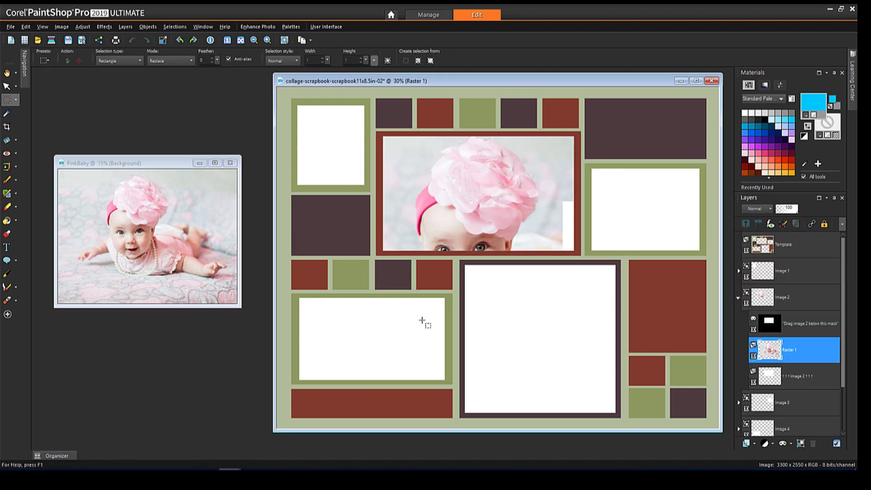
click(7, 86)
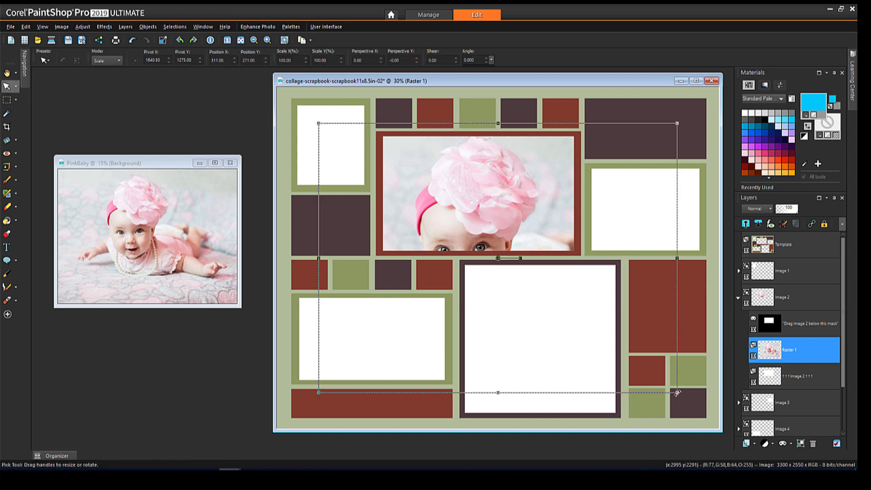
drag(678, 393, 522, 276)
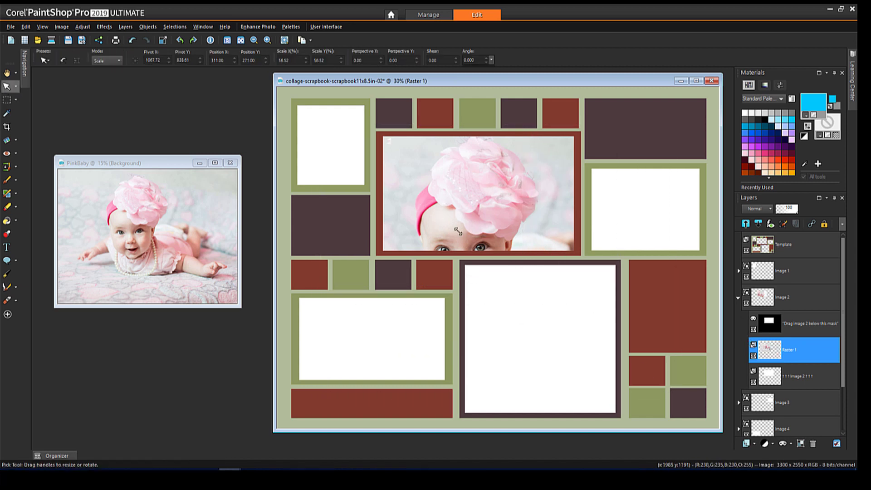
drag(416, 198, 499, 192)
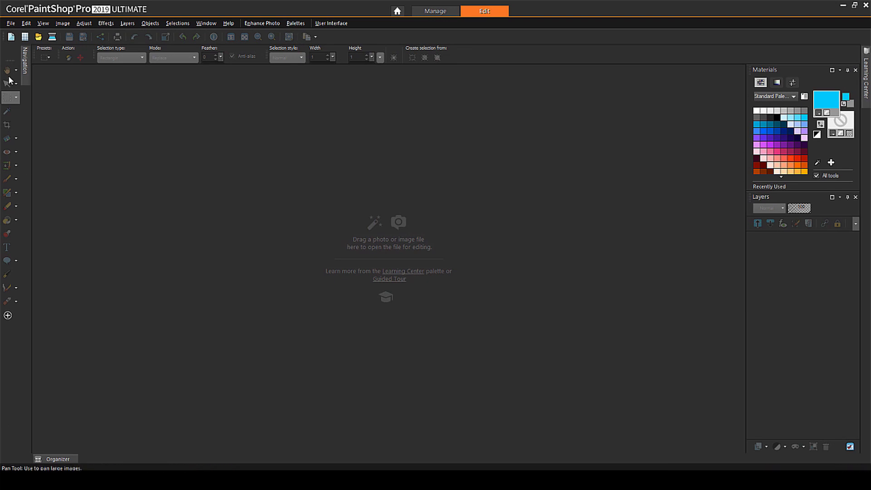
Create a new US Letter image in landscape, 11 by 8.5 inches
click(10, 24)
click(28, 36)
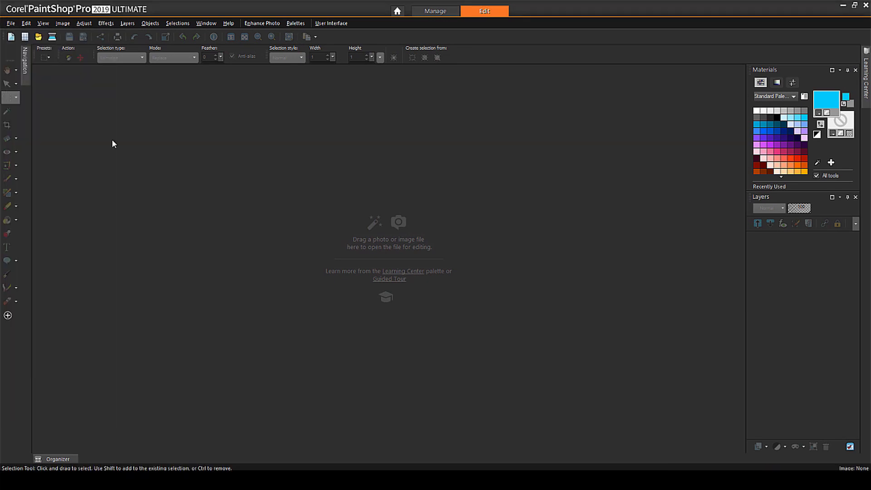
click(266, 276)
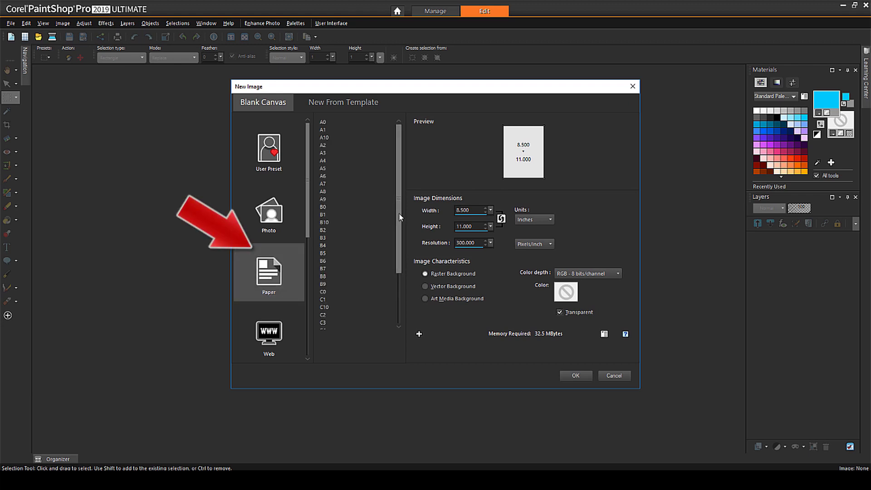
scroll(341, 272, down, 5)
click(333, 314)
click(340, 315)
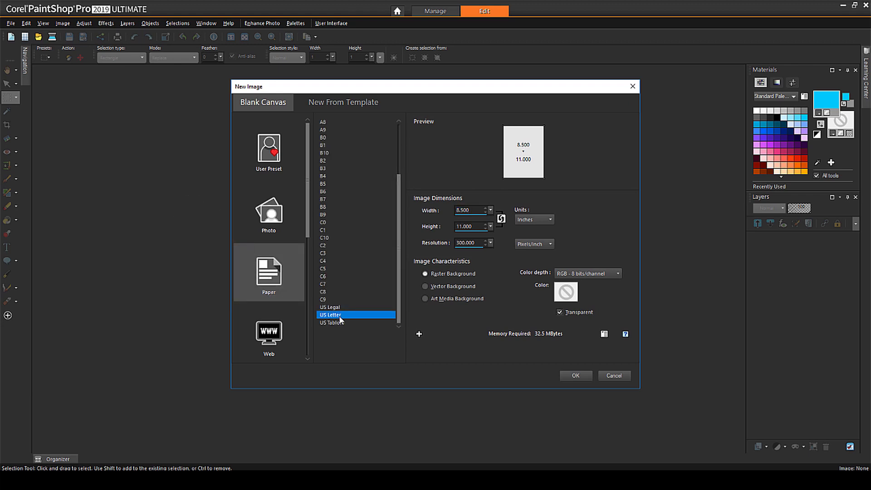
click(501, 220)
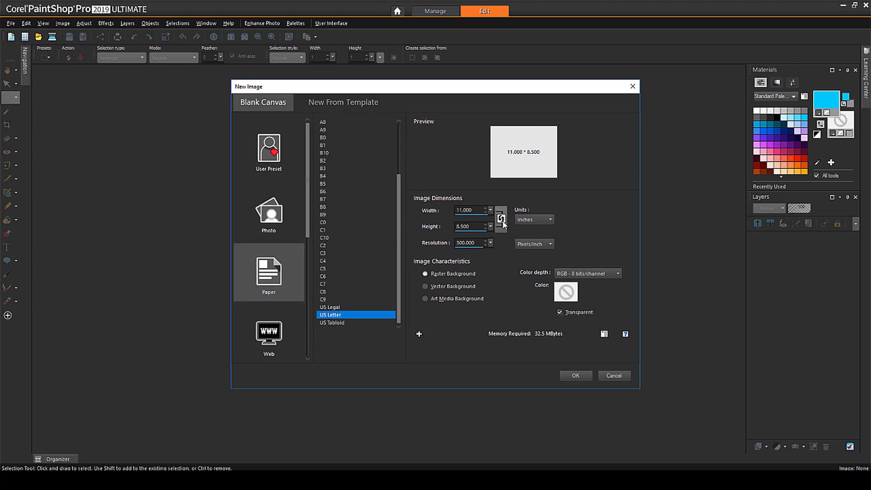
click(580, 373)
Flood fill the blank canvas with light peach
scroll(792, 162, down, 1)
click(793, 162)
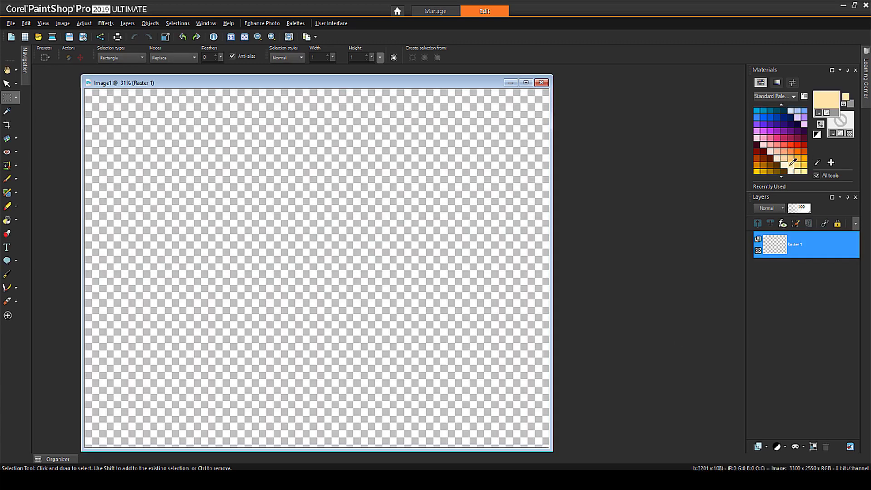
key(f)
click(453, 182)
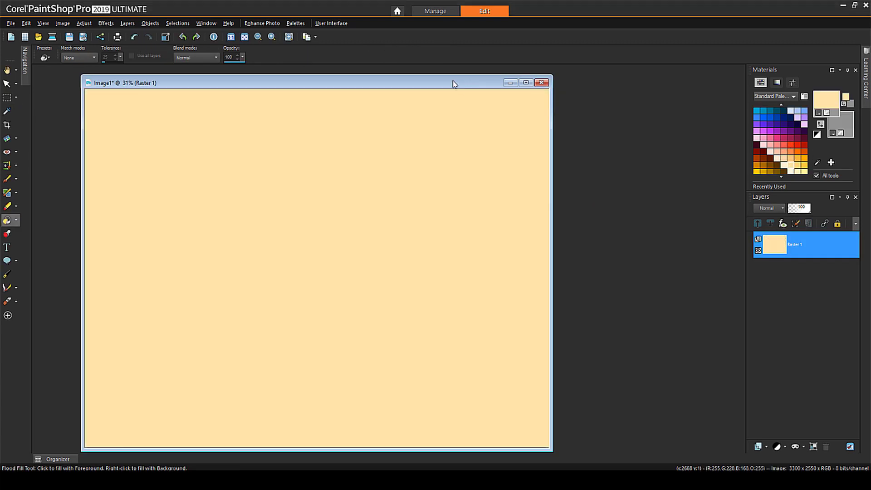
drag(453, 80, 518, 81)
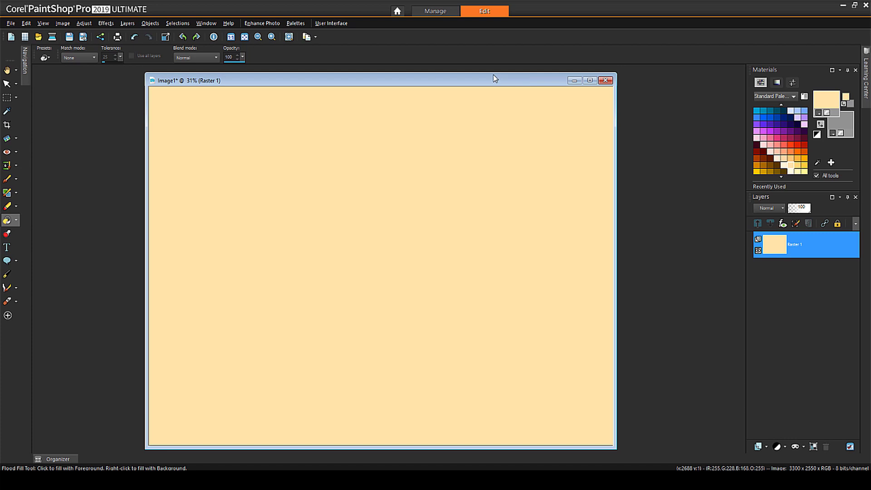
Show the grid and set its horizontal and vertical spacing to 50 pixels
click(43, 23)
click(56, 132)
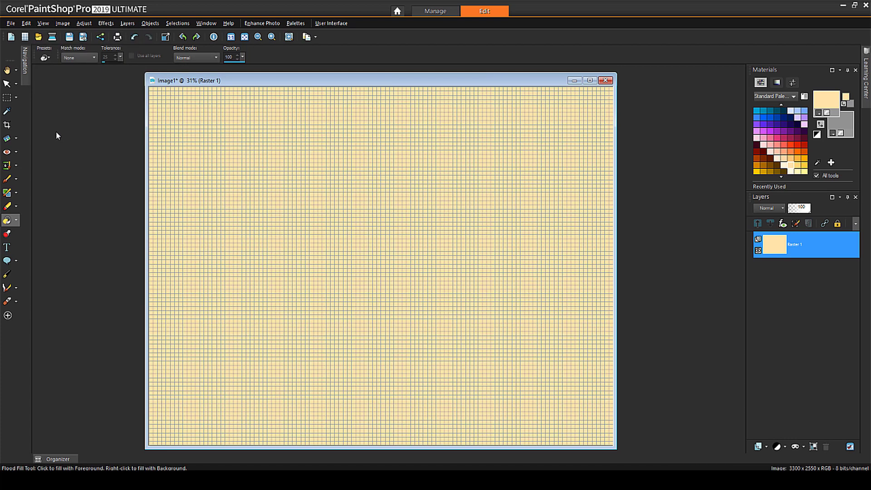
click(49, 27)
click(99, 182)
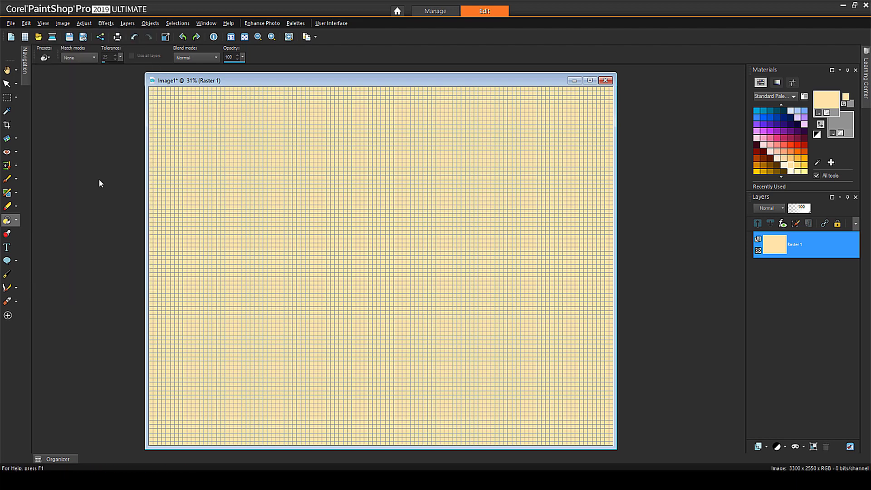
drag(395, 258, 374, 258)
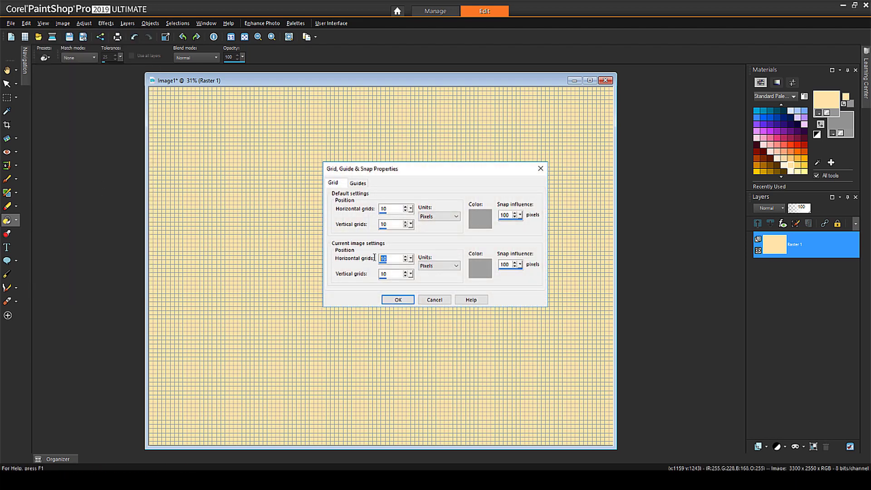
text(50)
double_click(383, 274)
text(50)
click(398, 300)
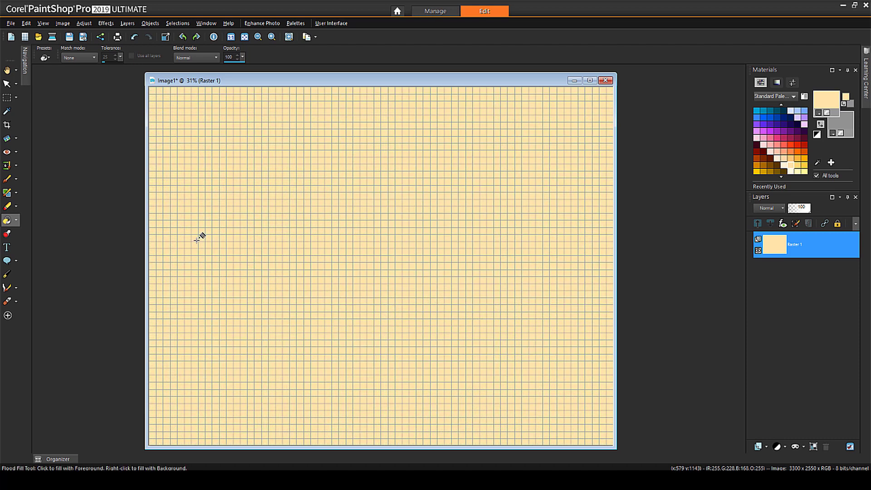
scroll(417, 256, down, 3)
scroll(276, 208, up, 3)
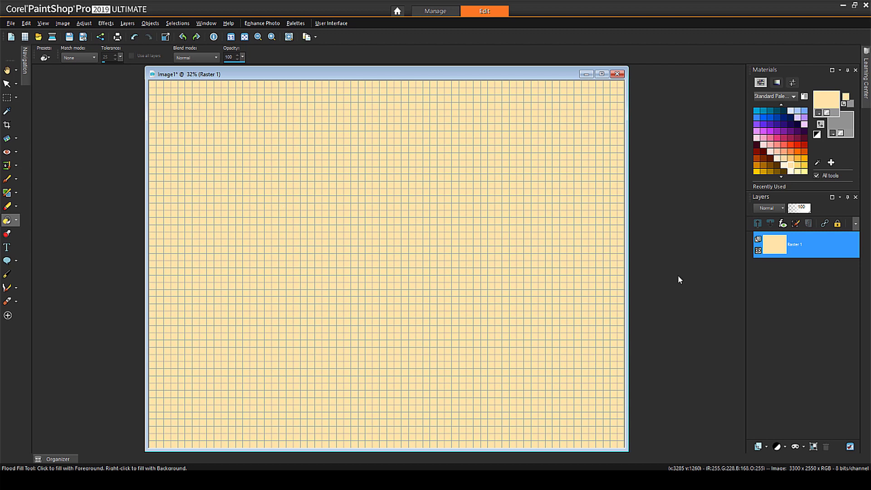
click(47, 24)
Turn on rulers and guides, then place a horizontal and a vertical guide near the upper-left
click(61, 119)
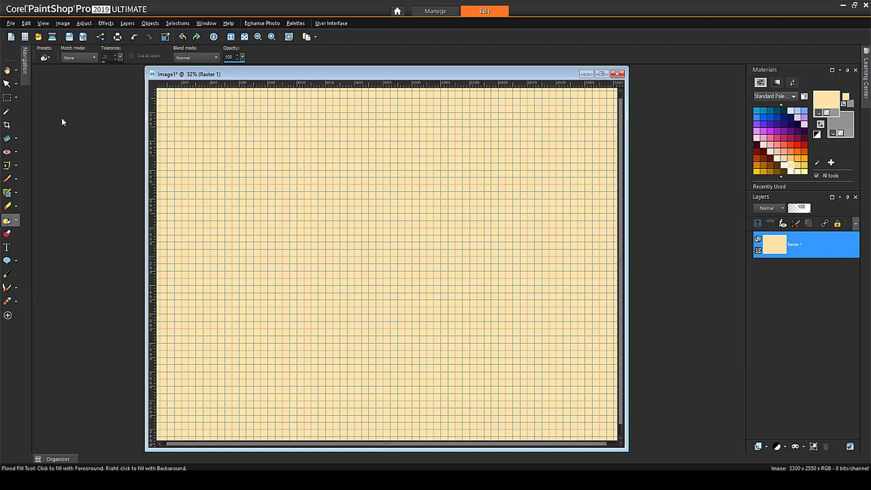
click(44, 23)
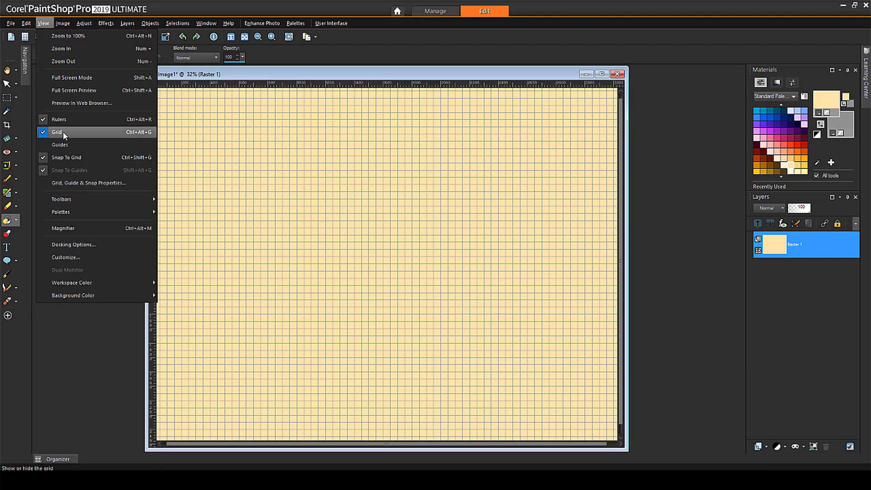
click(64, 145)
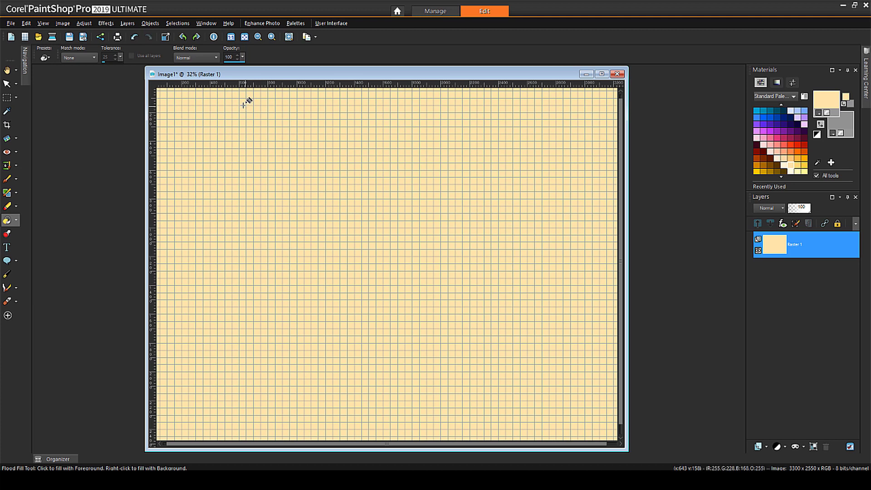
drag(251, 84, 263, 158)
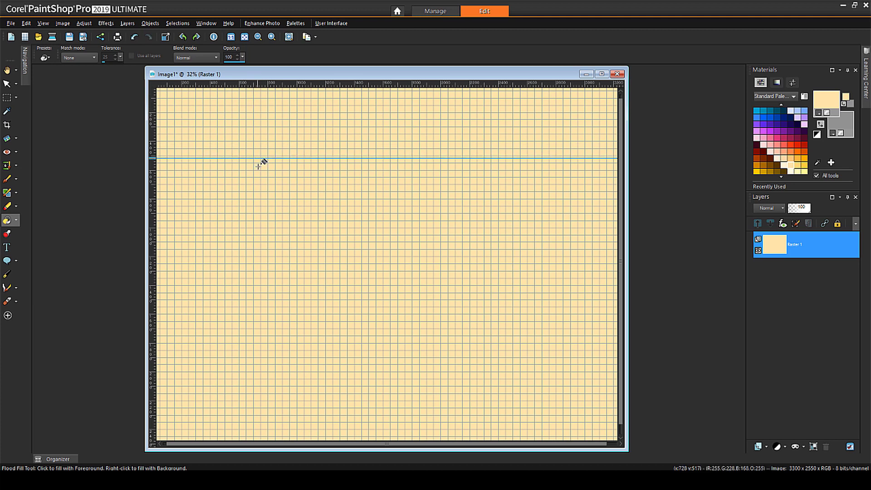
drag(151, 232, 240, 245)
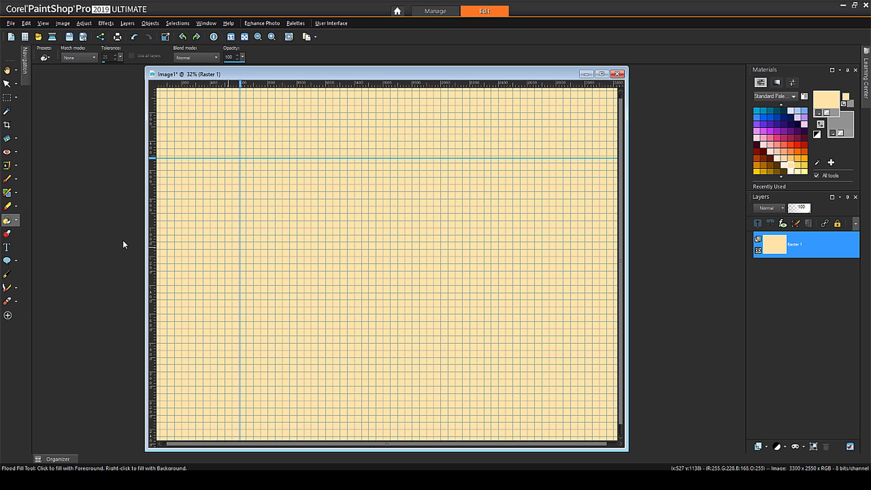
Hide the rulers and the guides again
click(45, 24)
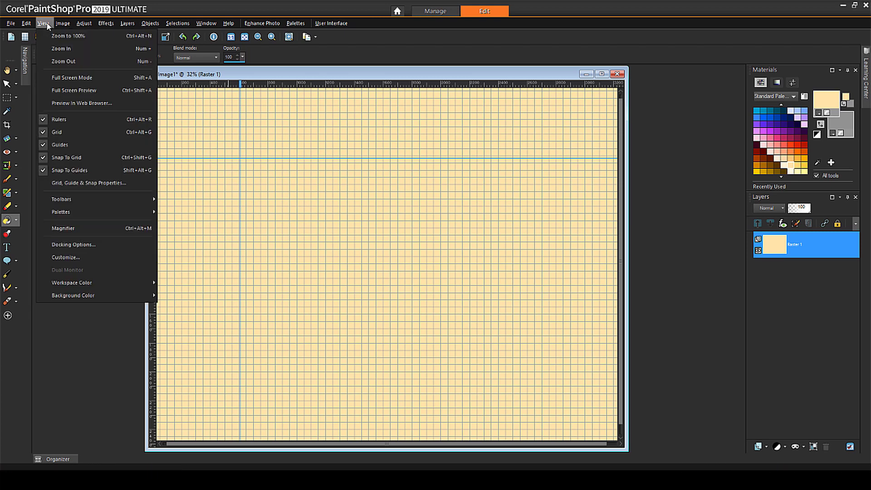
click(59, 119)
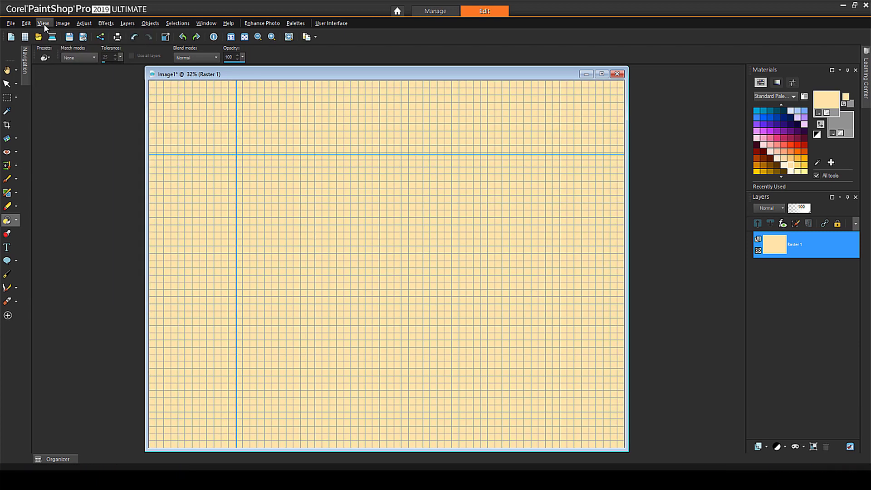
click(43, 24)
click(59, 145)
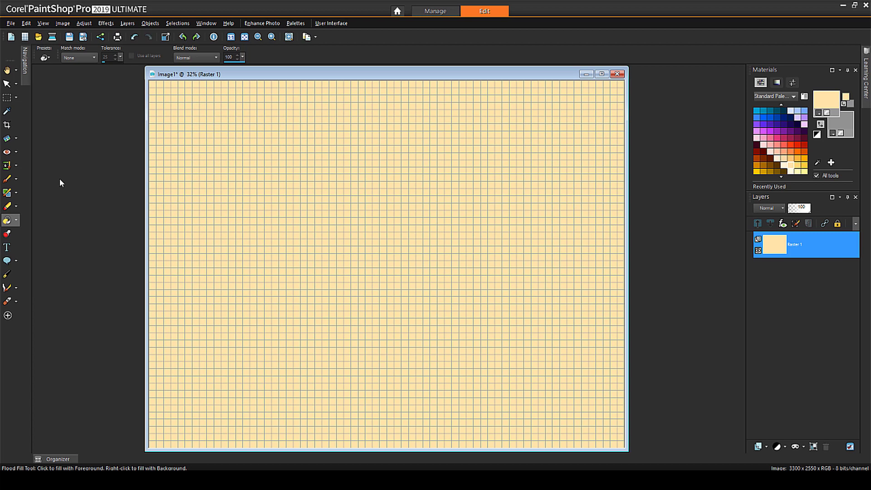
key(a)
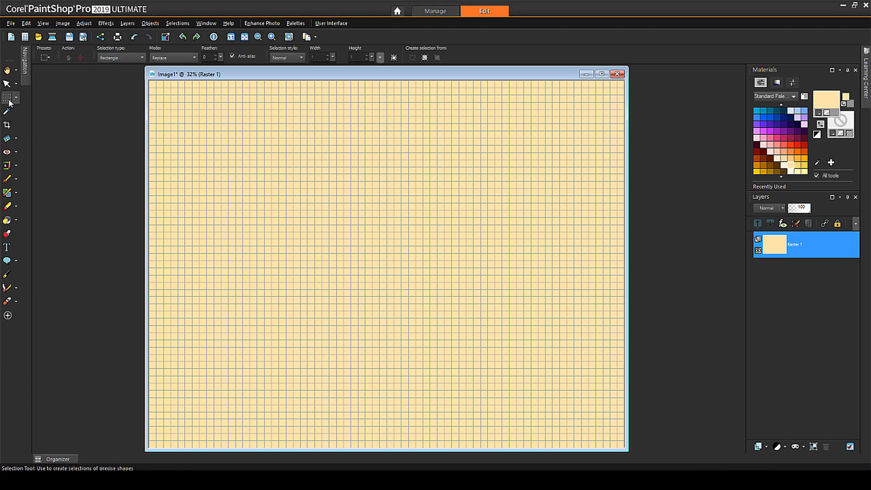
Select a rounded rectangle in the canvas's upper-left and flood fill it light blue
click(142, 58)
click(131, 78)
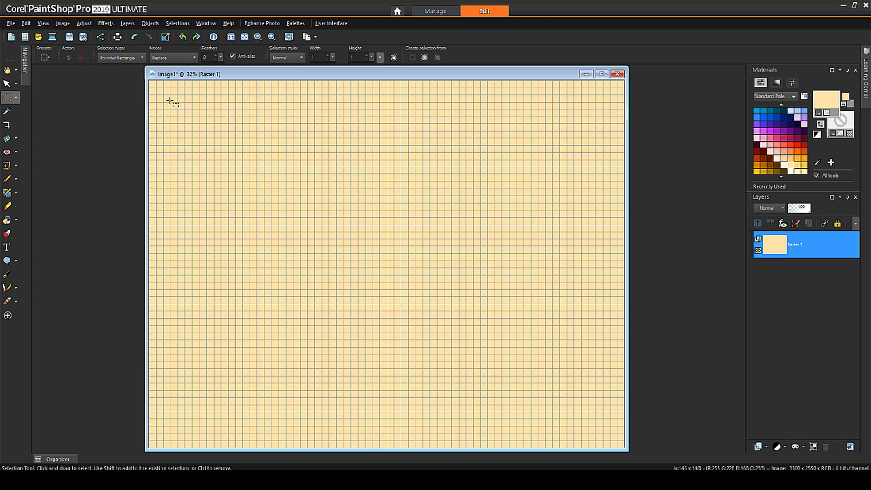
drag(169, 102, 360, 248)
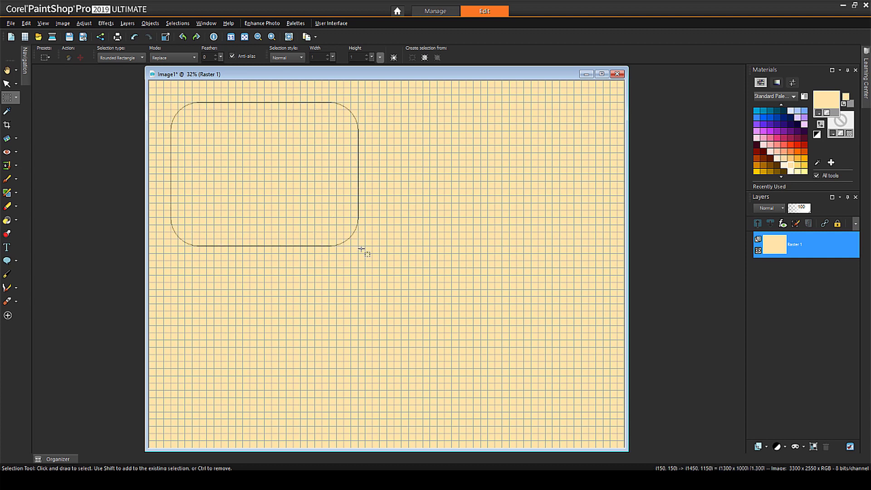
drag(398, 271, 398, 271)
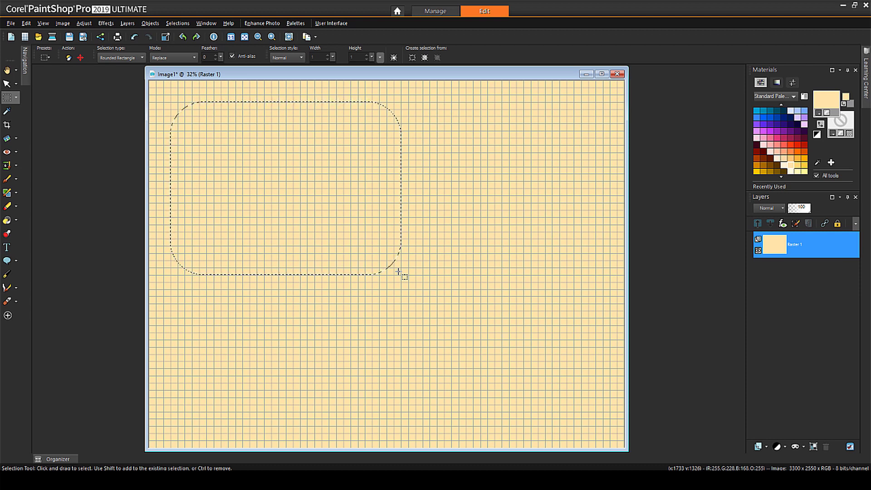
scroll(801, 120, up, 2)
click(801, 120)
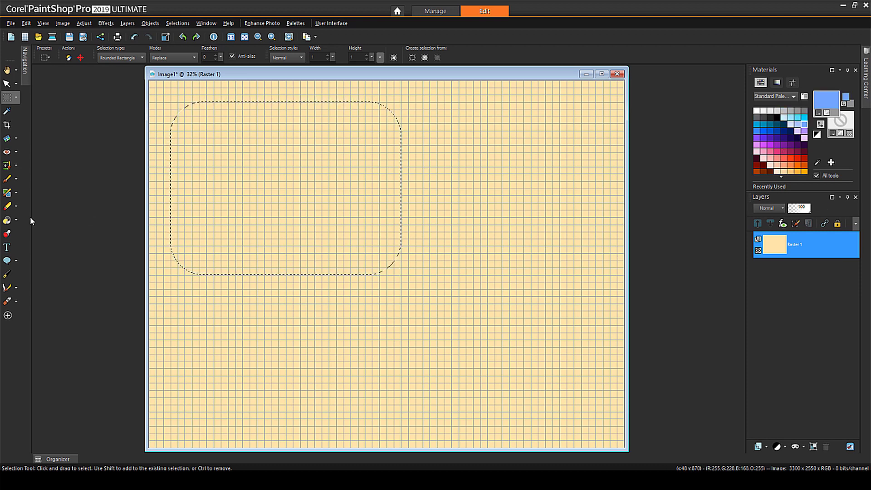
click(7, 220)
click(260, 194)
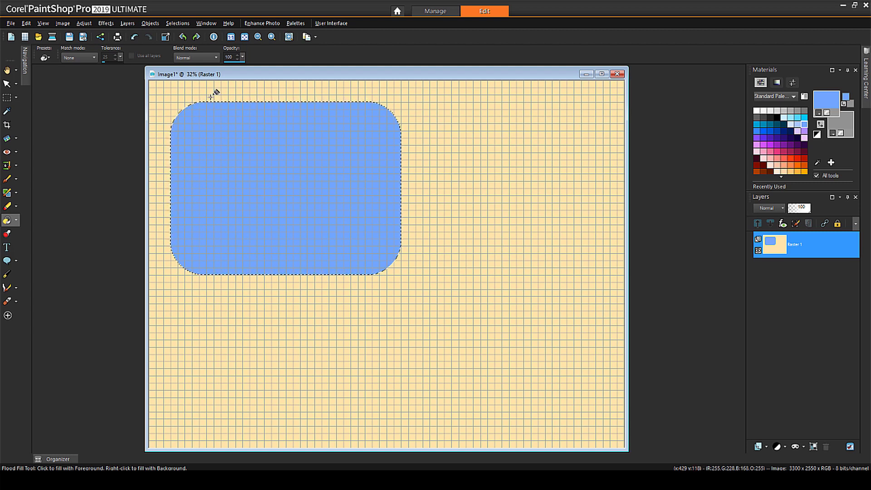
Contract the rounded-rectangle selection and delete its interior, leaving a thin blue frame
click(183, 23)
mouse_move(200, 104)
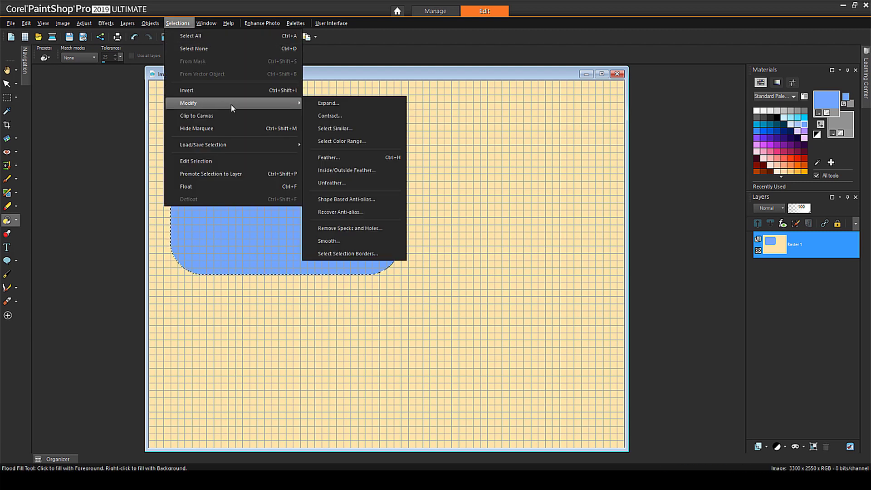
click(343, 117)
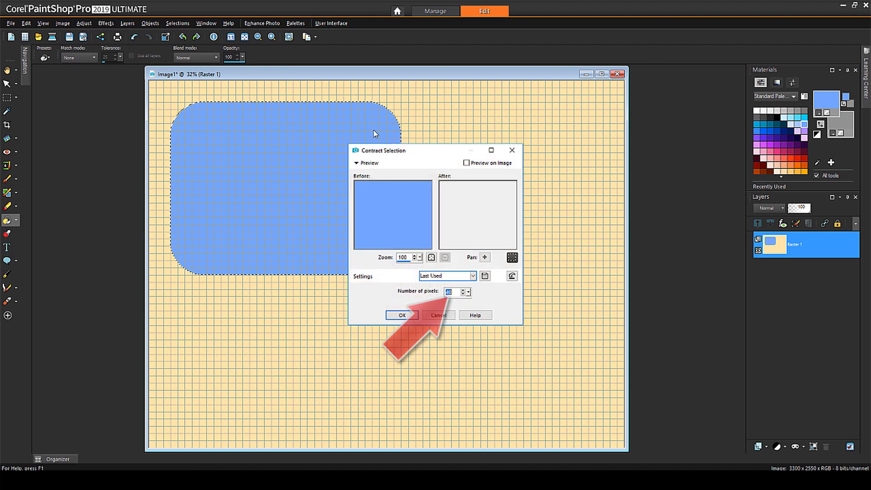
click(413, 315)
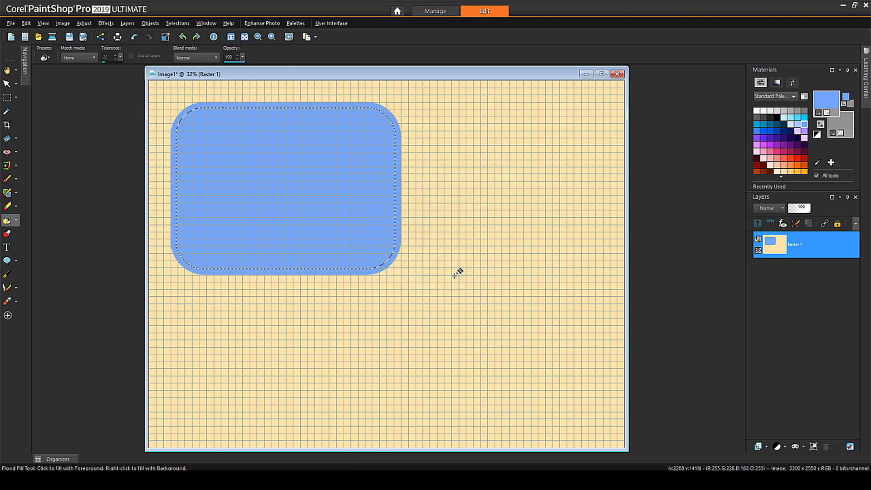
key(s)
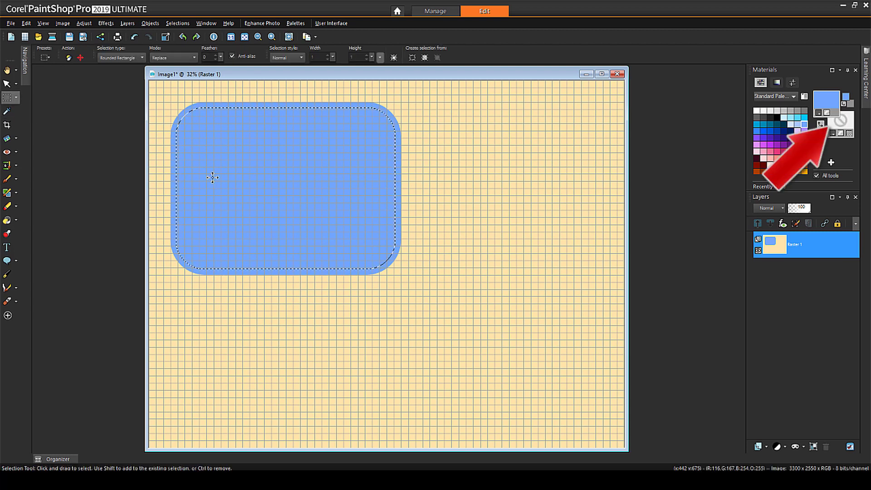
key(Delete)
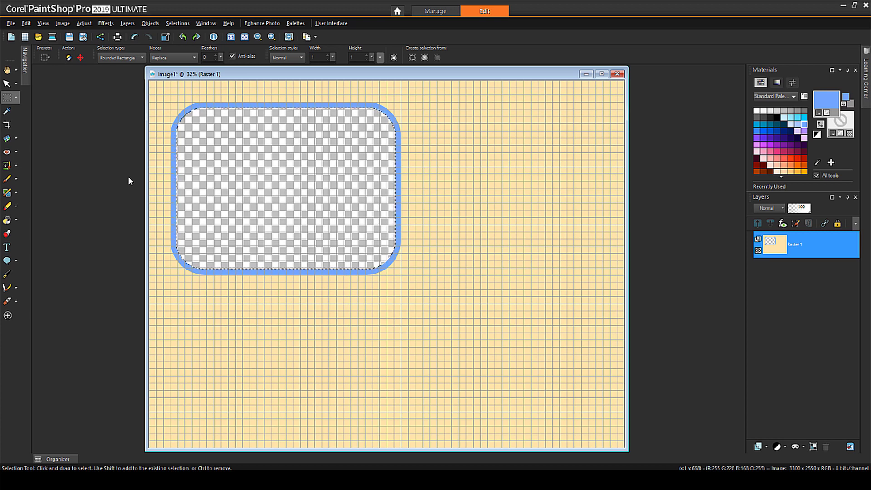
Promote the selection to a layer, mask it from the selection, and move the group below Raster 1
click(184, 24)
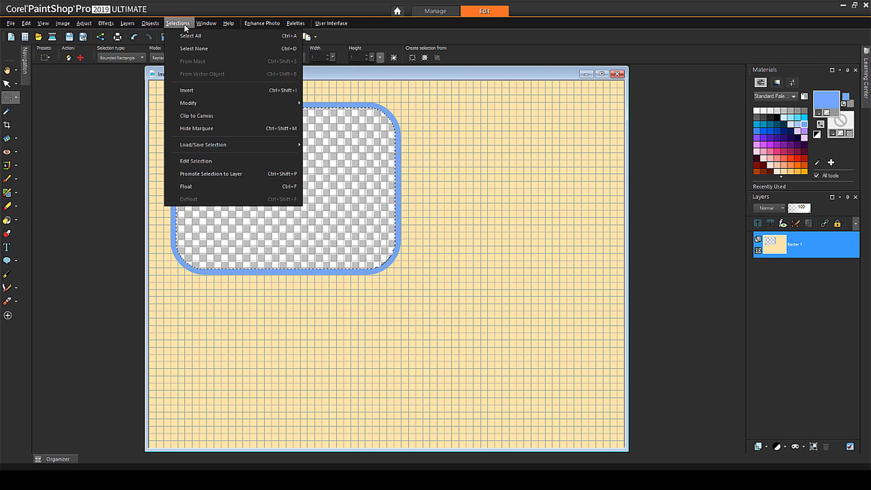
click(251, 173)
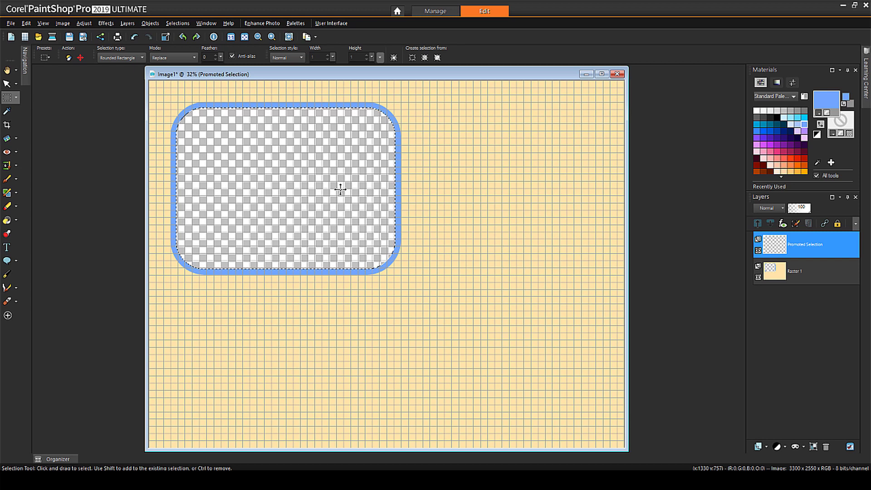
click(802, 447)
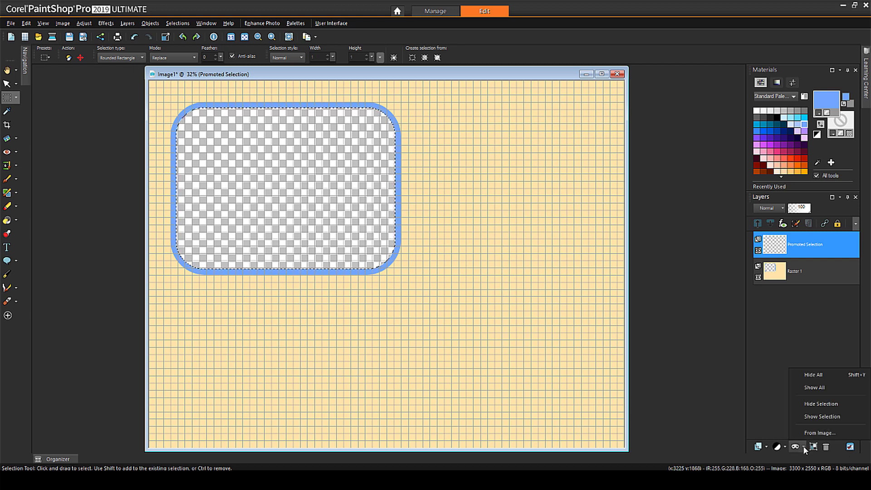
click(816, 417)
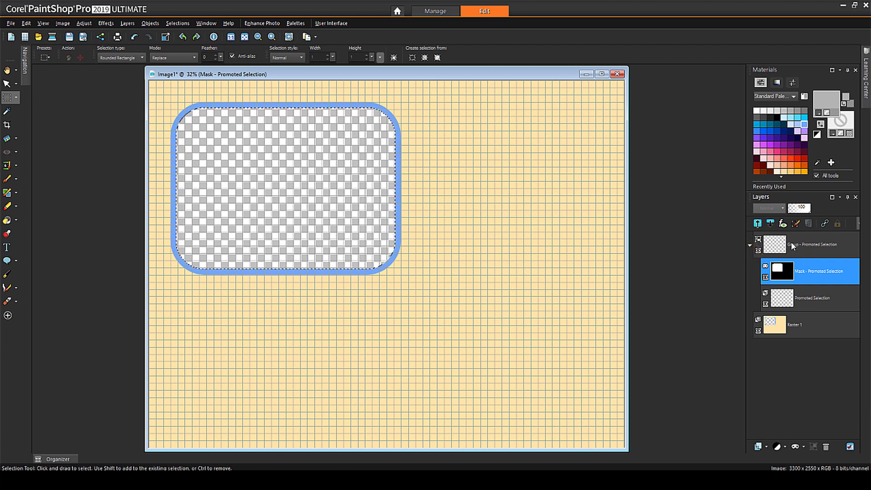
drag(791, 241, 795, 360)
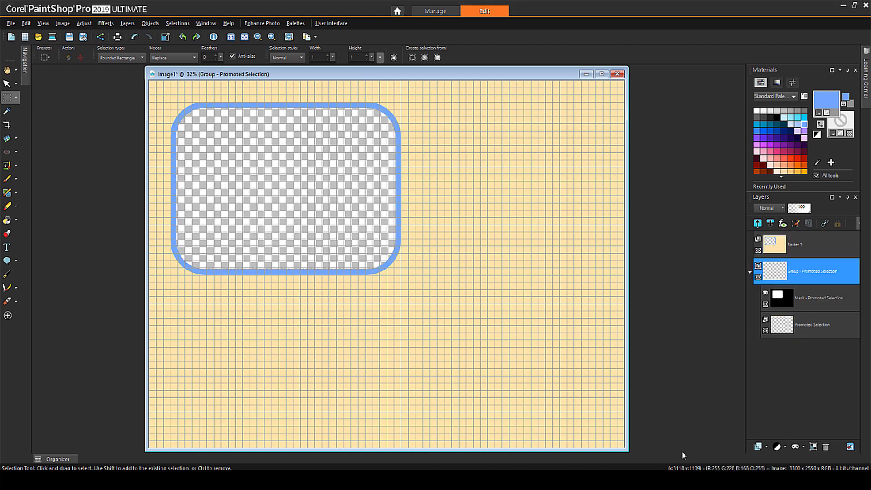
click(791, 244)
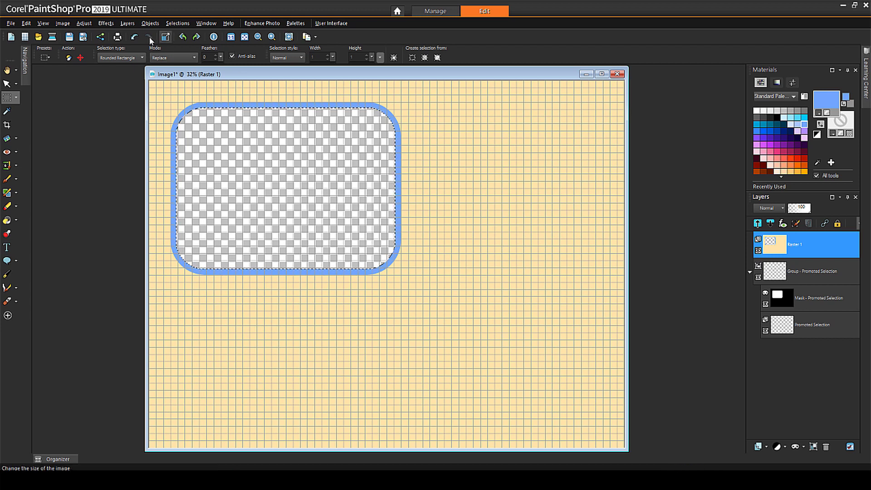
Draw an ellipse selection at the page's lower right, fill it, and contract it
click(139, 58)
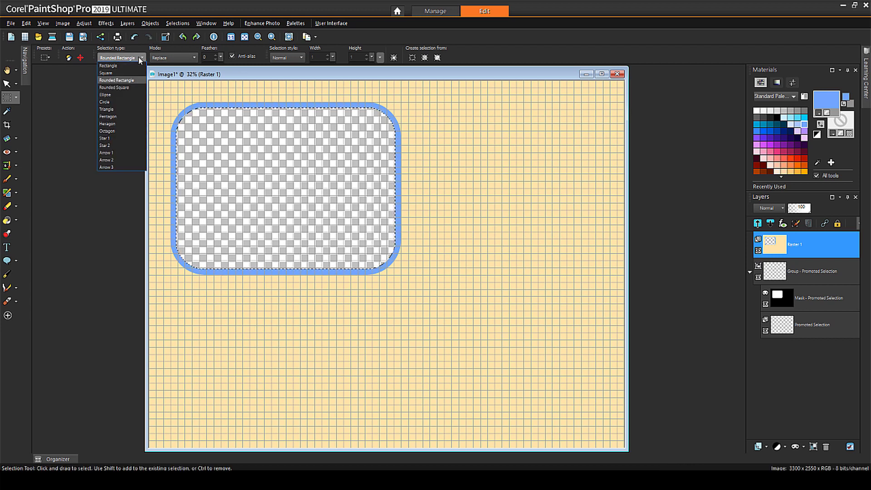
click(128, 94)
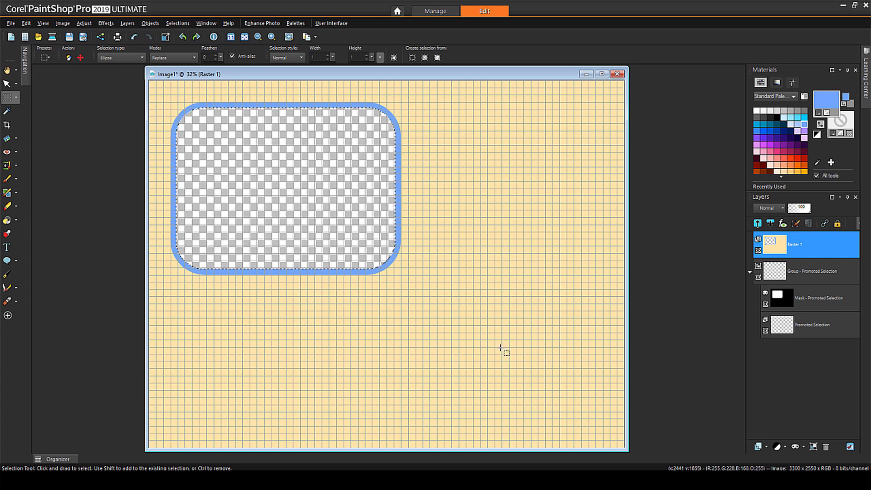
drag(502, 347, 600, 427)
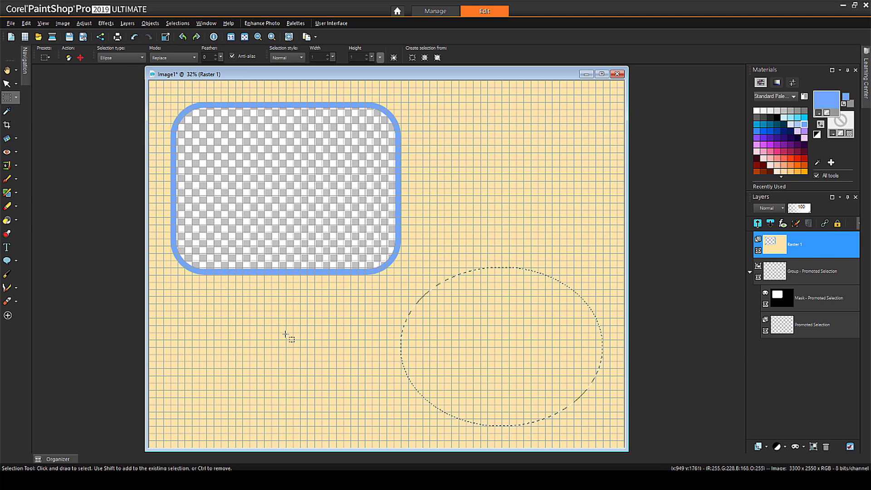
click(6, 221)
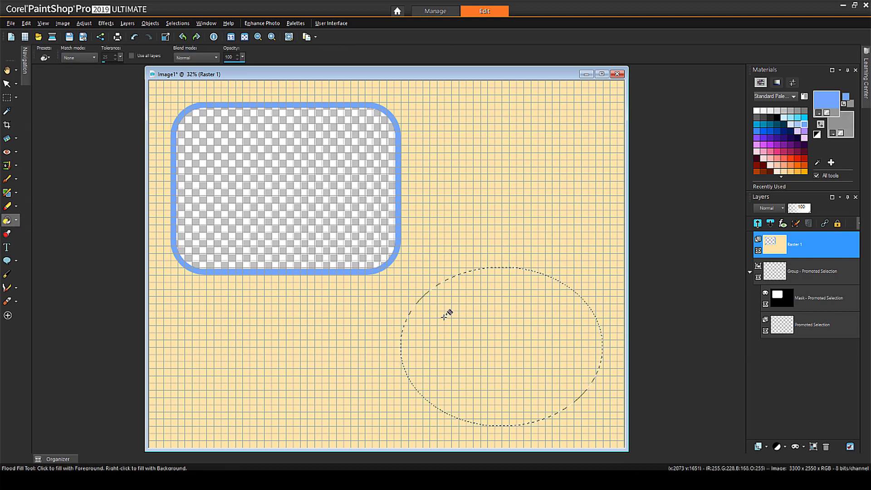
click(177, 23)
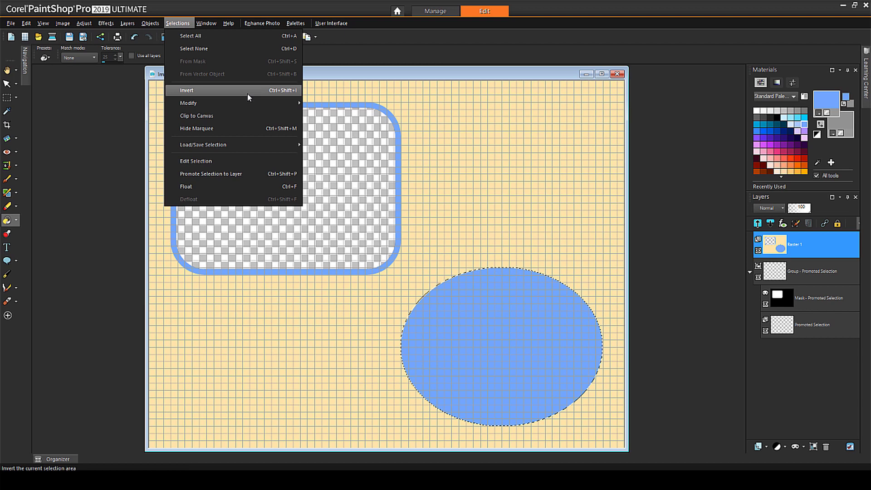
mouse_move(260, 105)
click(329, 116)
key(Return)
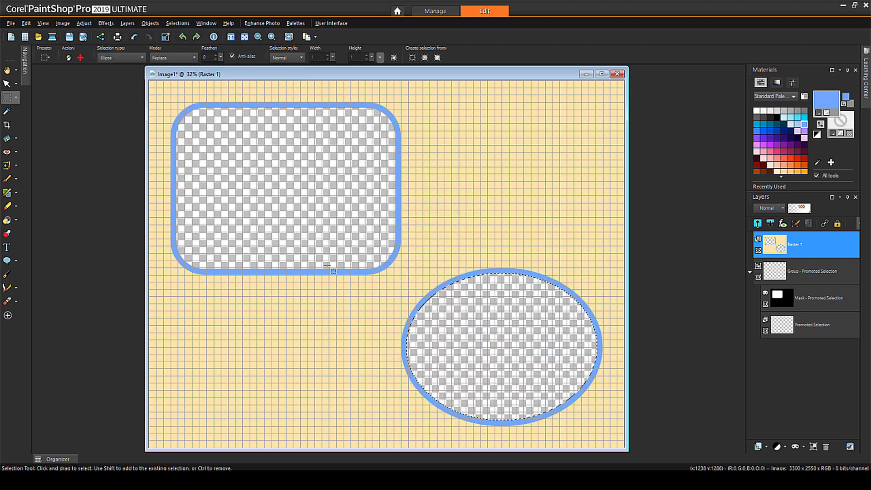
Promote the ellipse to a masked layer group, move it to the bottom, and collapse both groups
click(177, 23)
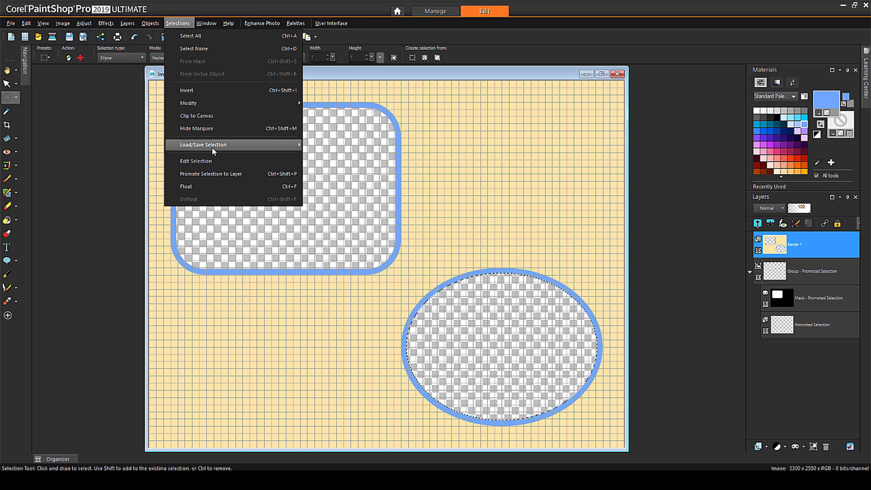
click(212, 174)
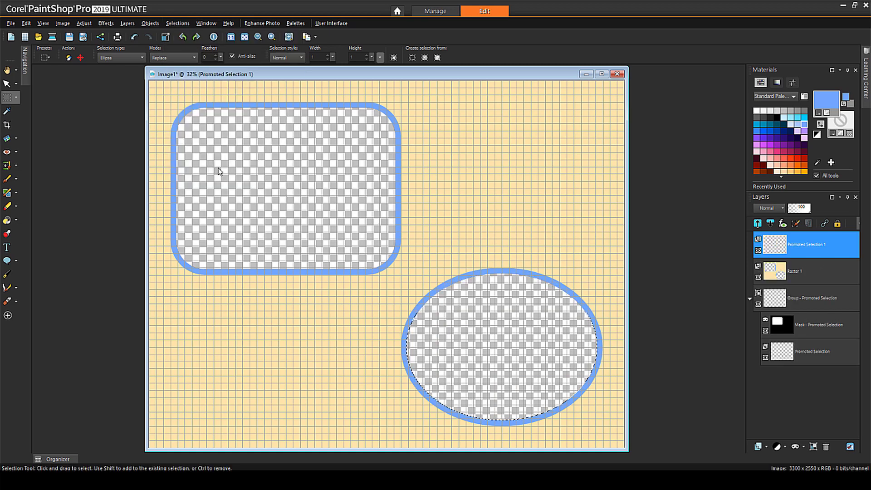
click(803, 448)
click(808, 416)
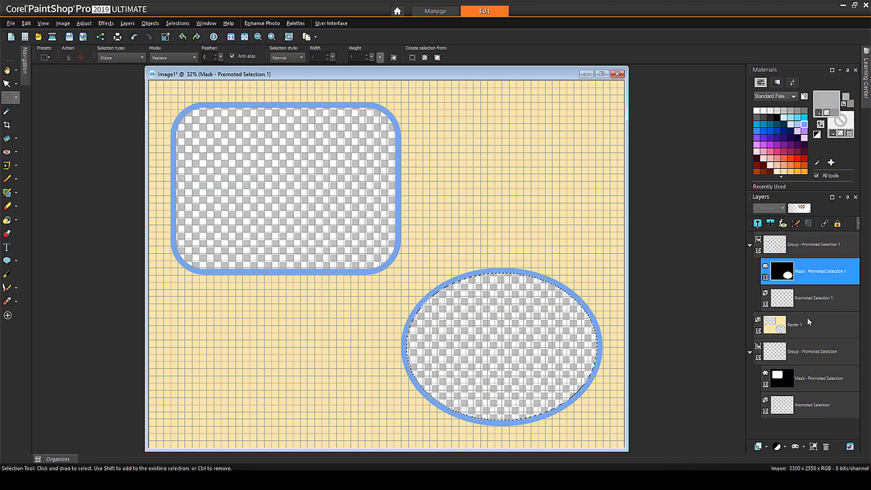
drag(798, 245, 793, 427)
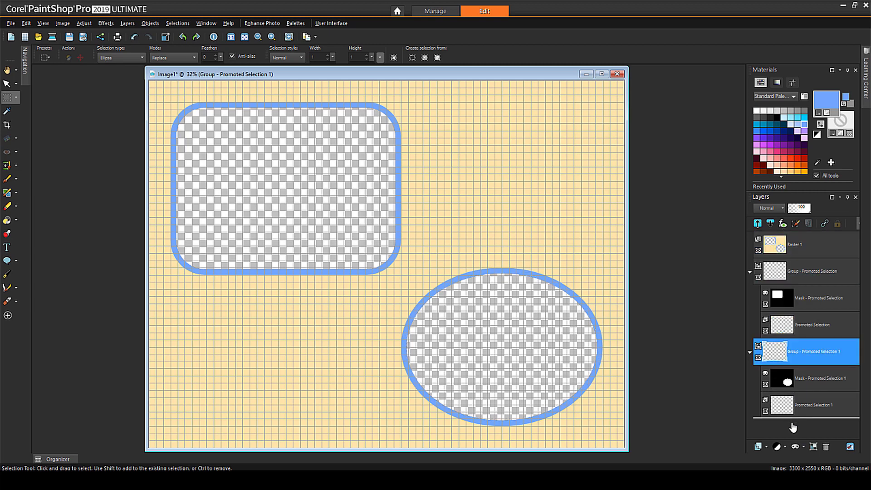
click(750, 271)
click(750, 298)
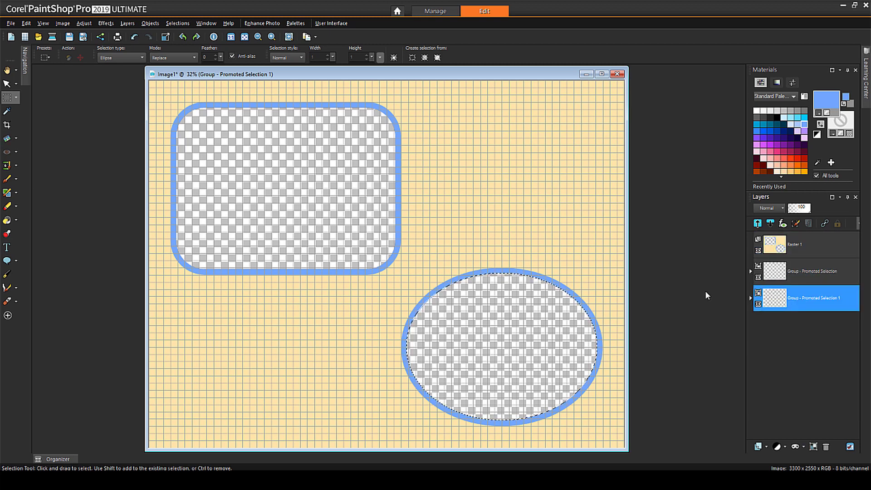
Draw a grey-filled heart preset shape at the upper right, tilted and stretched taller and wider
click(806, 244)
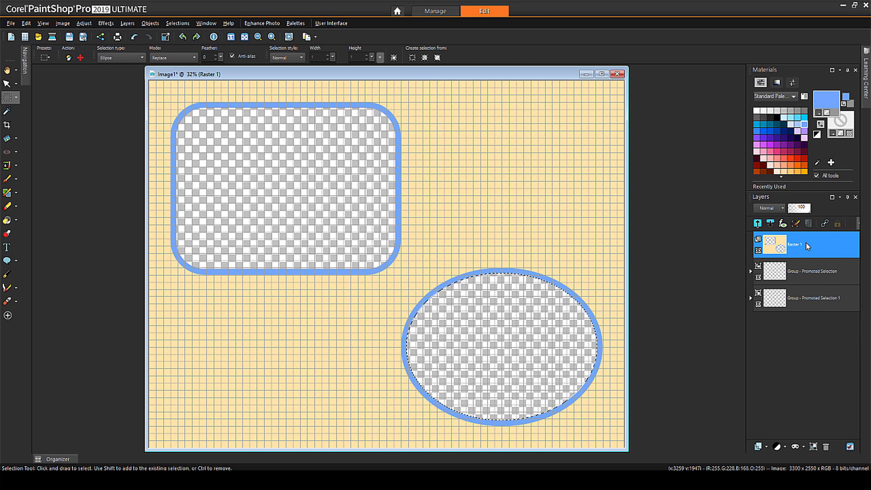
click(6, 260)
click(67, 55)
scroll(109, 170, down, 10)
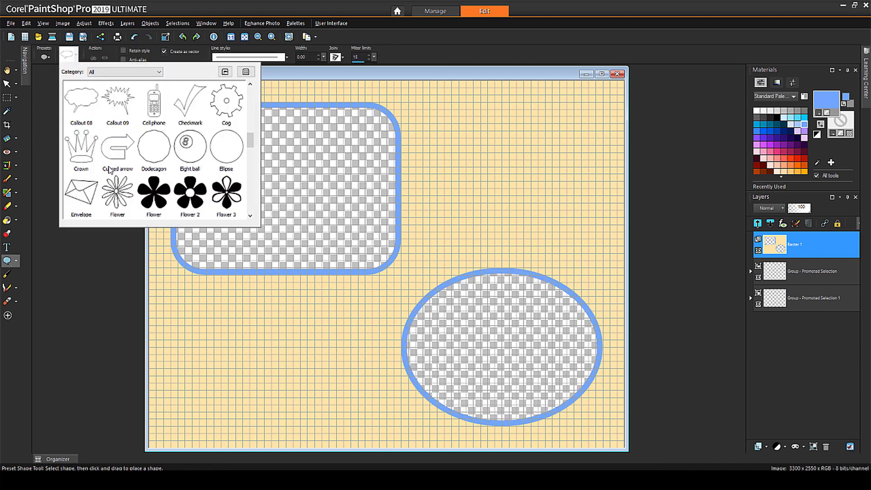
click(154, 102)
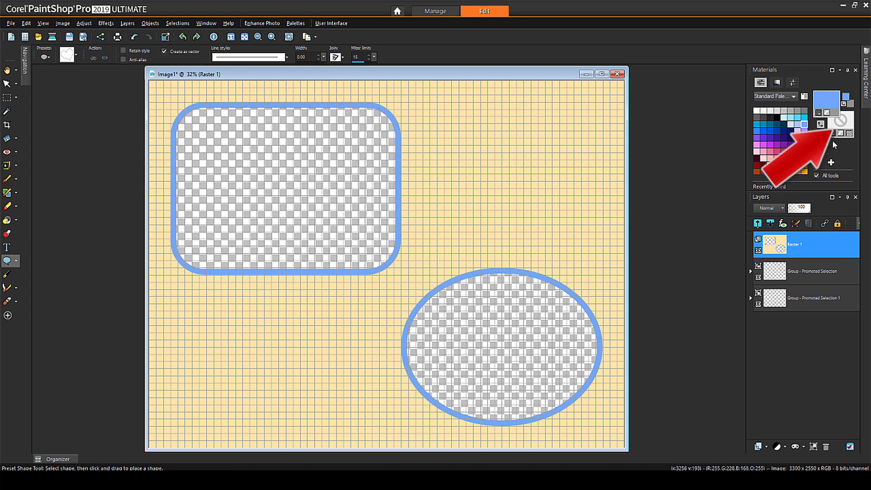
click(849, 135)
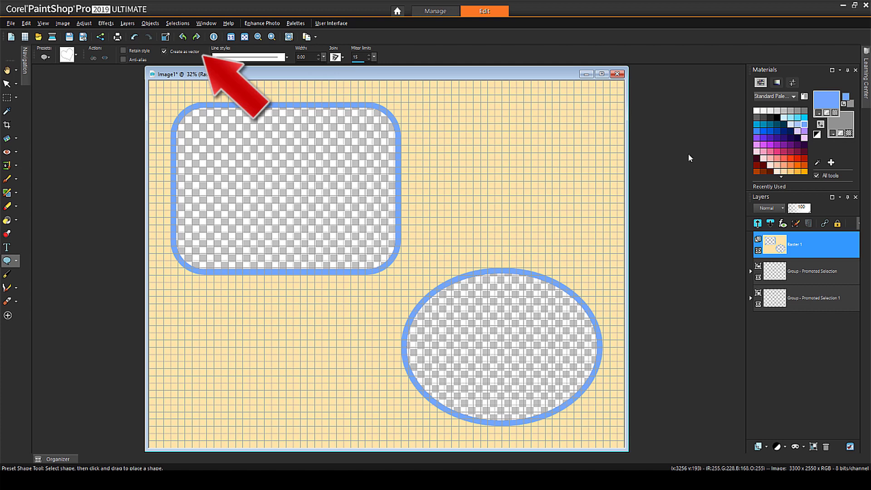
drag(457, 123, 591, 246)
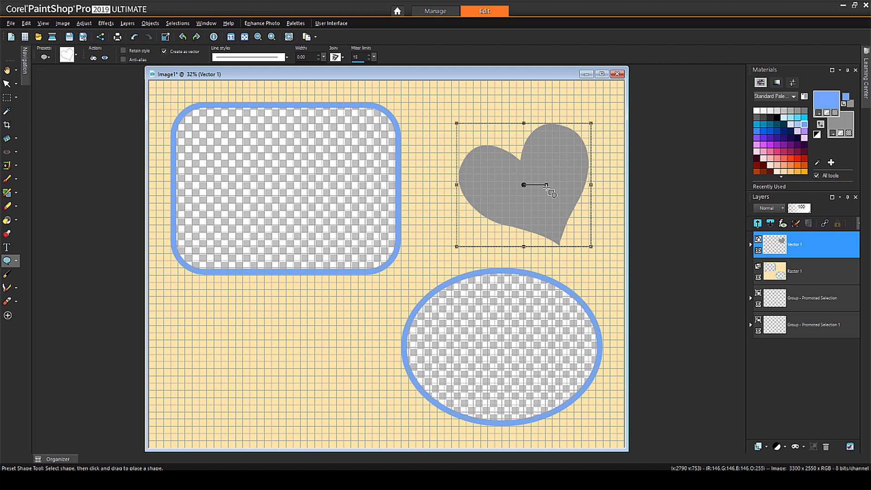
drag(548, 189, 589, 199)
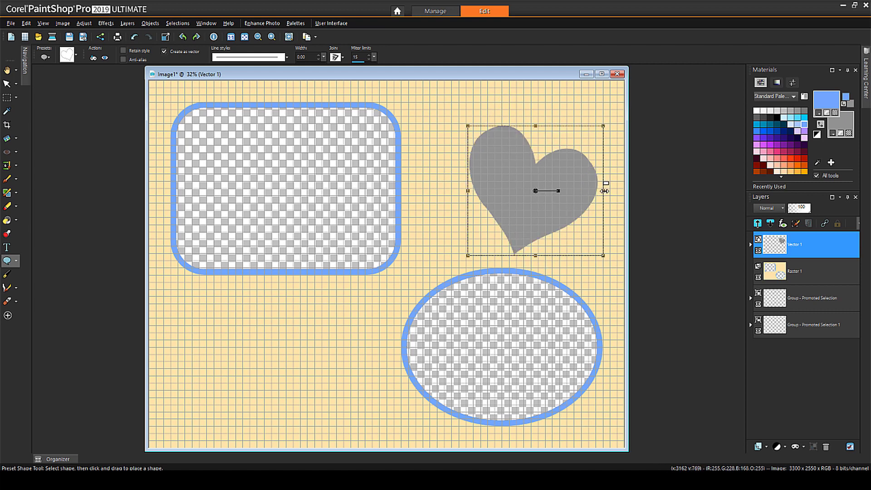
drag(536, 125, 539, 97)
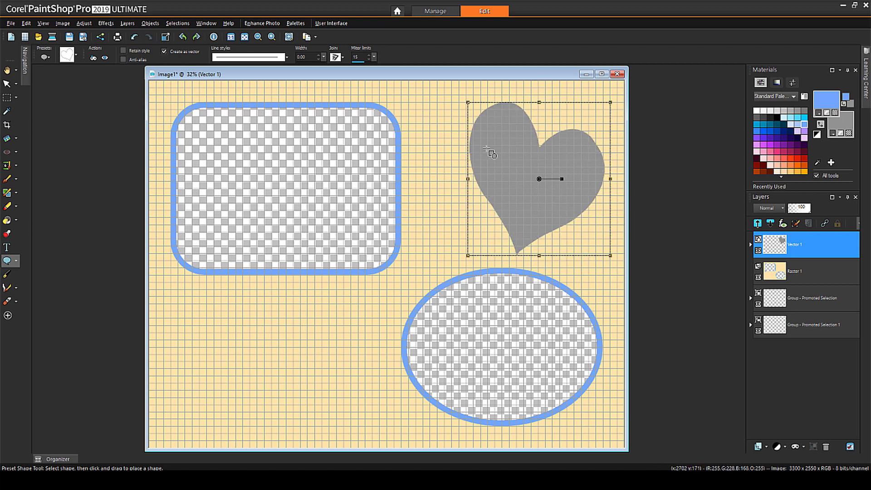
drag(467, 176, 422, 178)
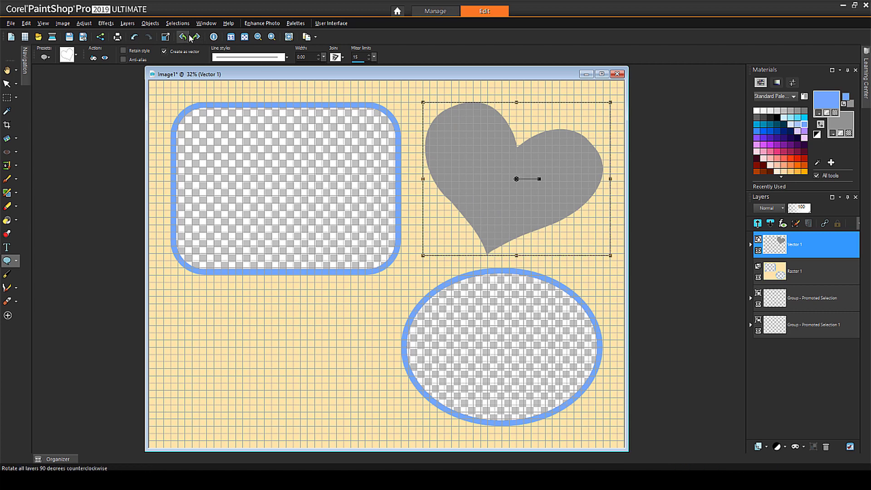
Select the heart's area, merge it into the yellow layer, and move its cutout group to the bottom
click(186, 24)
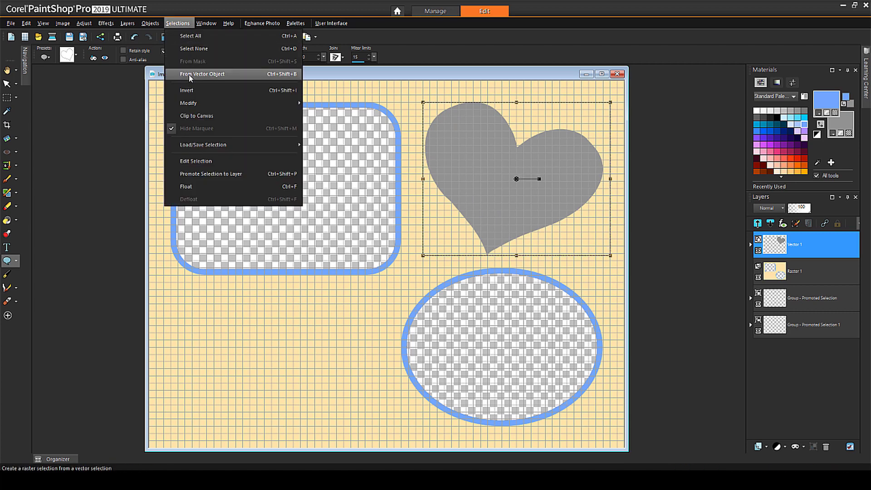
click(190, 74)
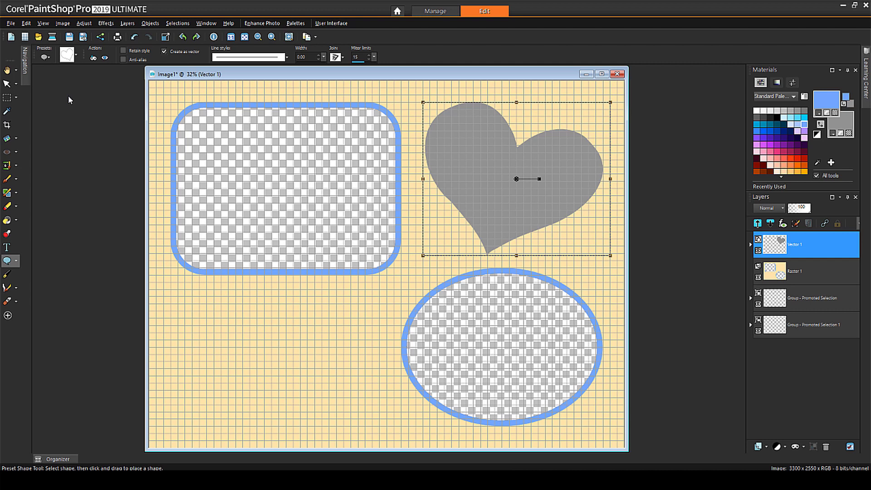
right_click(802, 246)
mouse_move(753, 352)
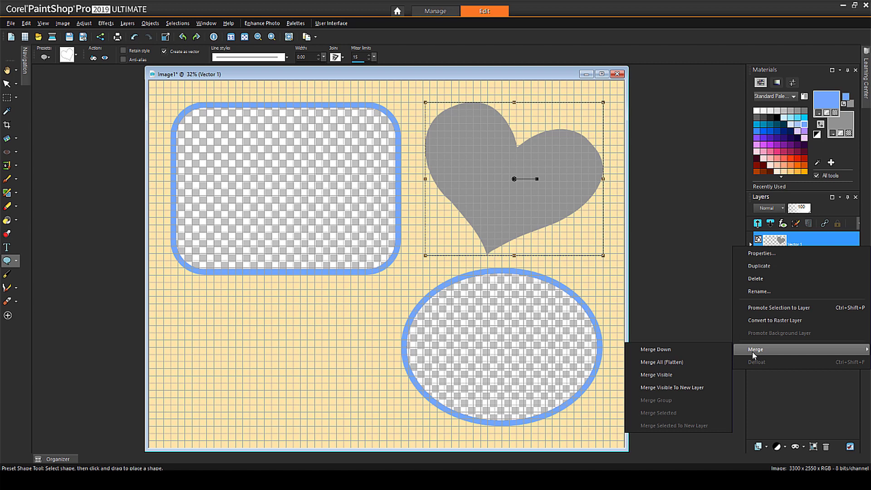
click(704, 349)
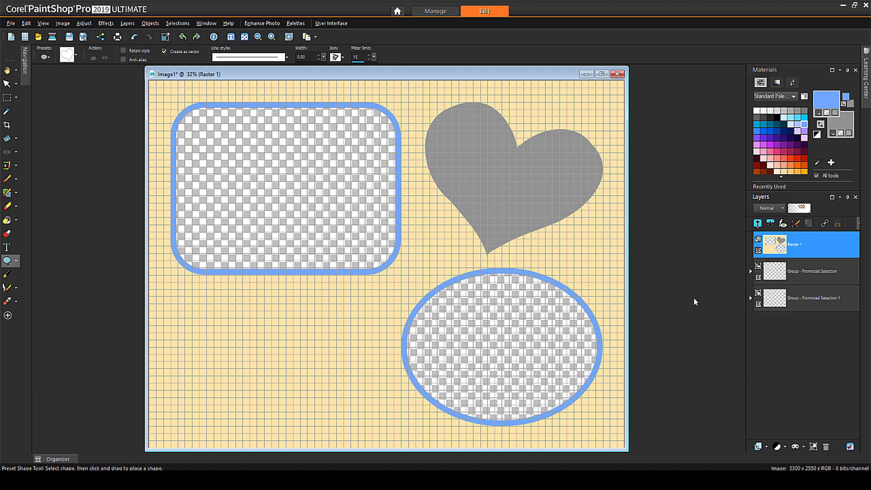
click(6, 99)
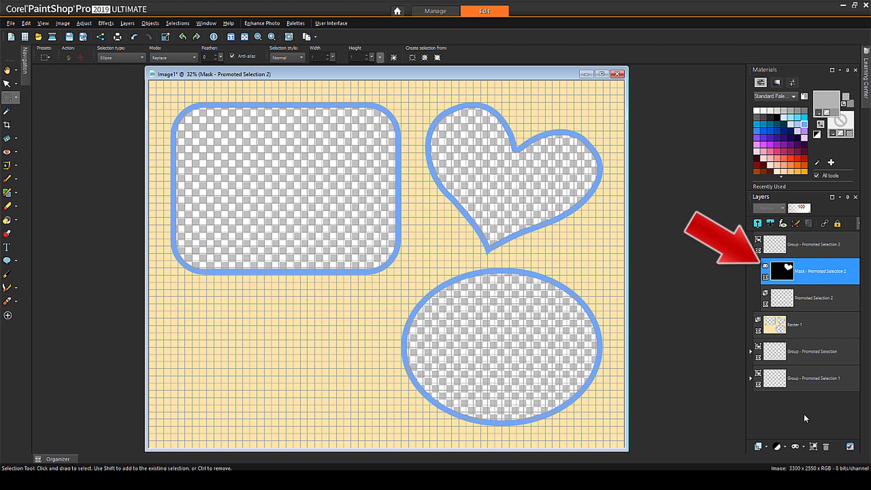
ctrl+click(799, 272)
click(793, 245)
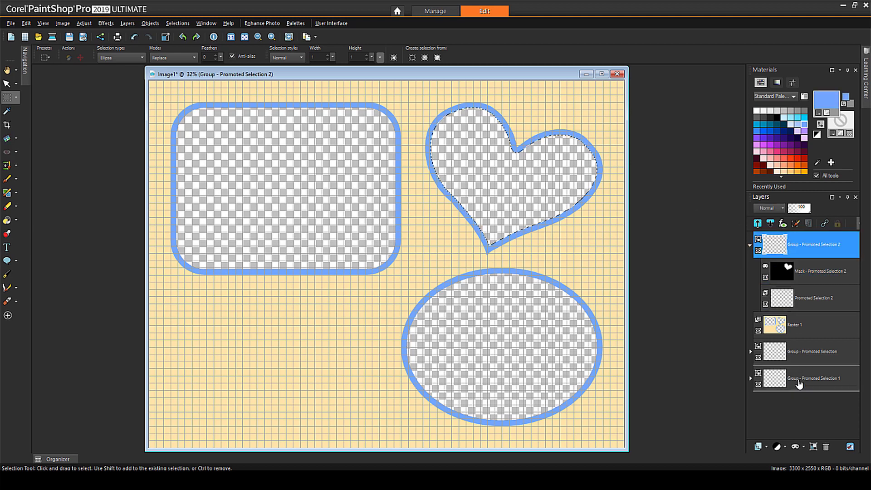
drag(800, 403, 800, 404)
key(ctrl+d)
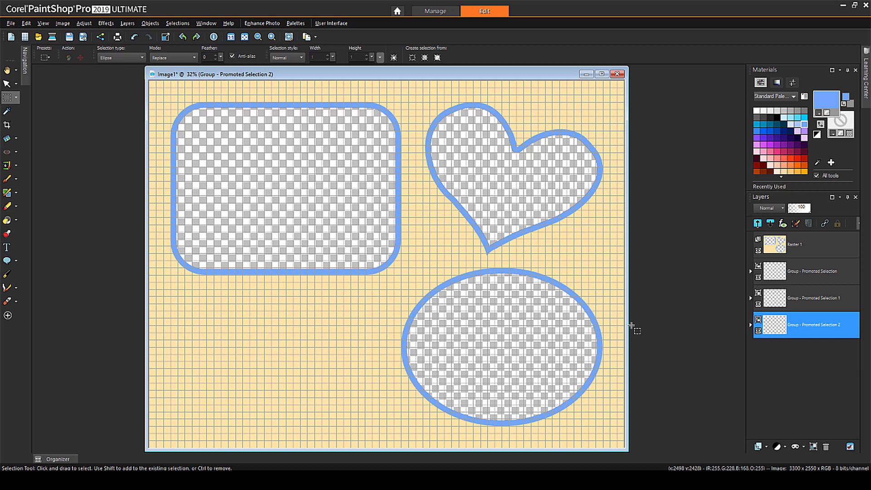
On Raster 1, outline a six-point grey arrow with the Pen tool in the lower-left area
click(808, 243)
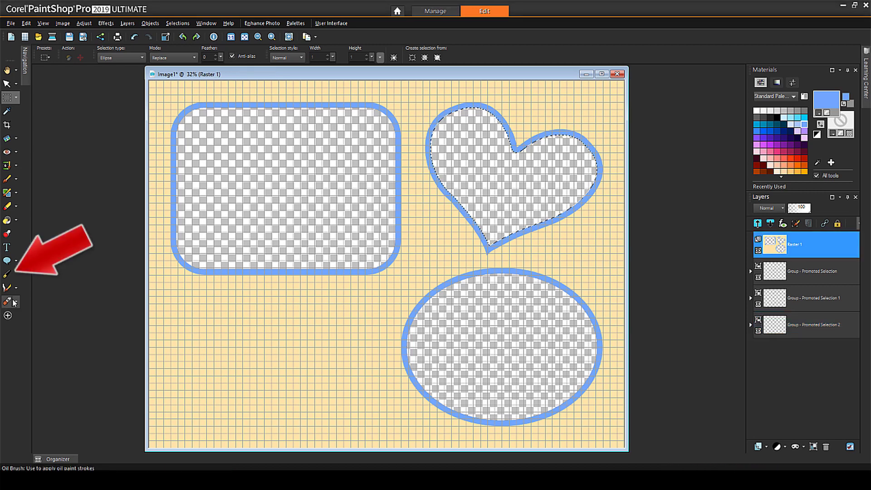
click(6, 275)
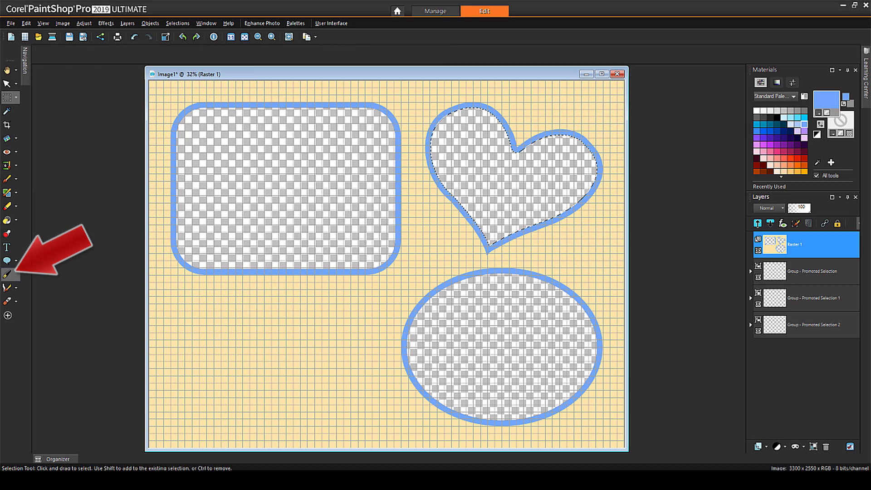
click(849, 133)
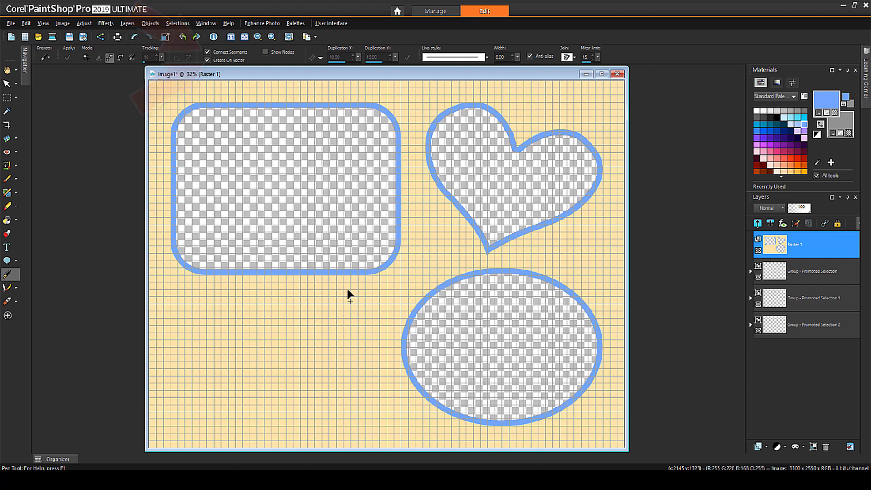
click(173, 427)
click(243, 433)
click(310, 427)
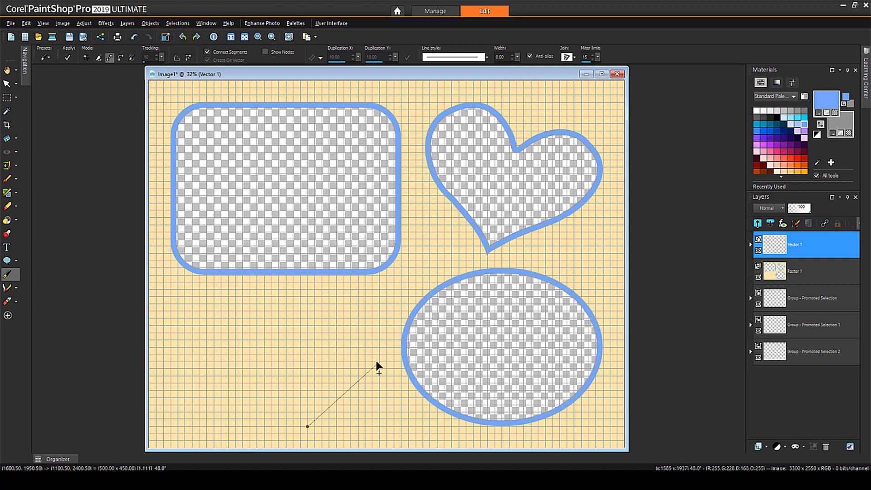
click(379, 348)
click(321, 297)
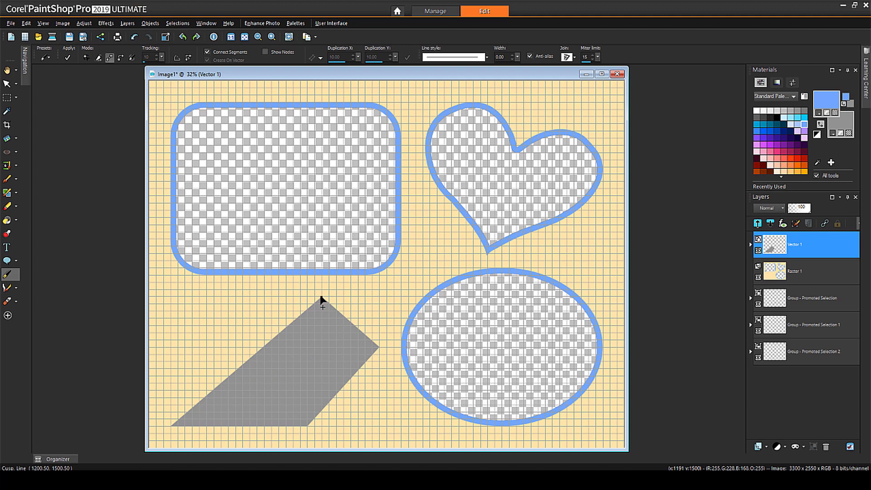
click(173, 297)
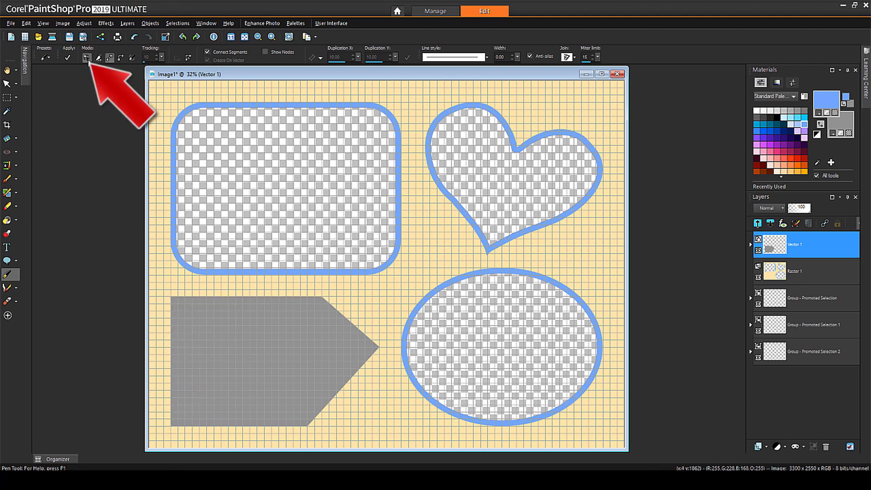
Drag the arrow's nodes to notch its tail, then select the area from the vector arrow
click(86, 58)
drag(379, 348, 379, 362)
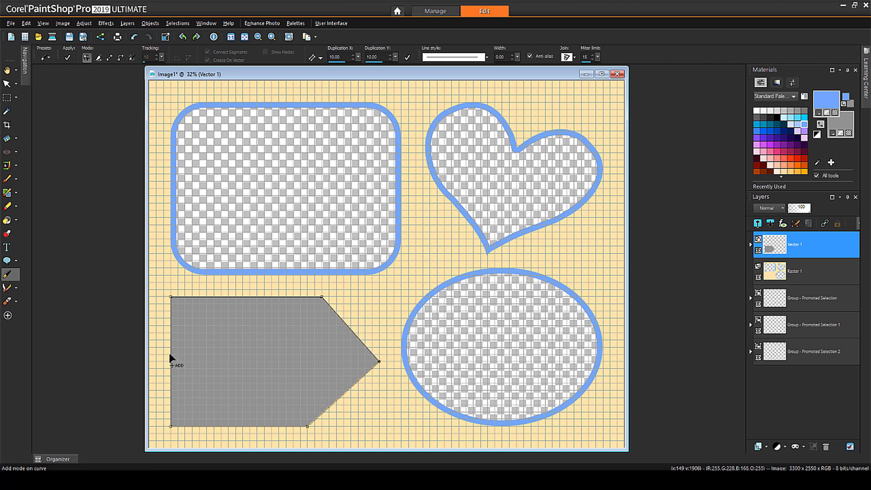
drag(171, 355, 192, 354)
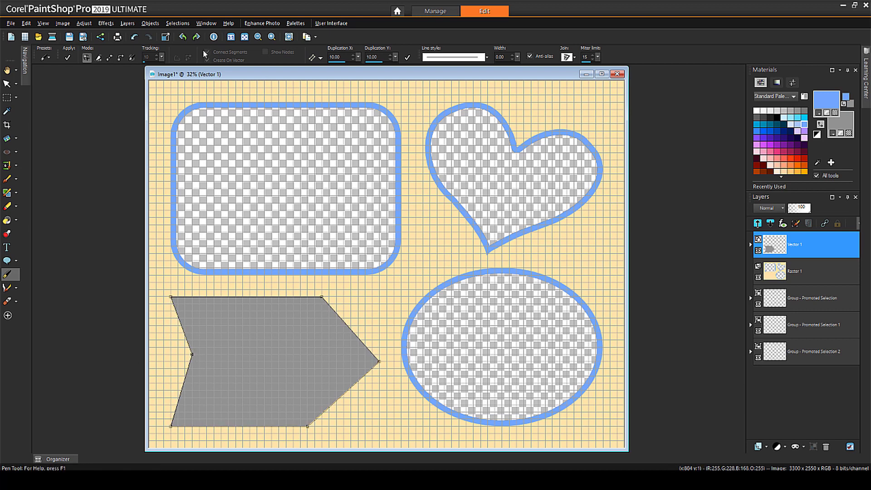
click(177, 23)
click(226, 73)
right_click(813, 245)
Merge the arrow into the frame layer, flood-fill its border blue, and move its cutout group bottommost
mouse_move(772, 346)
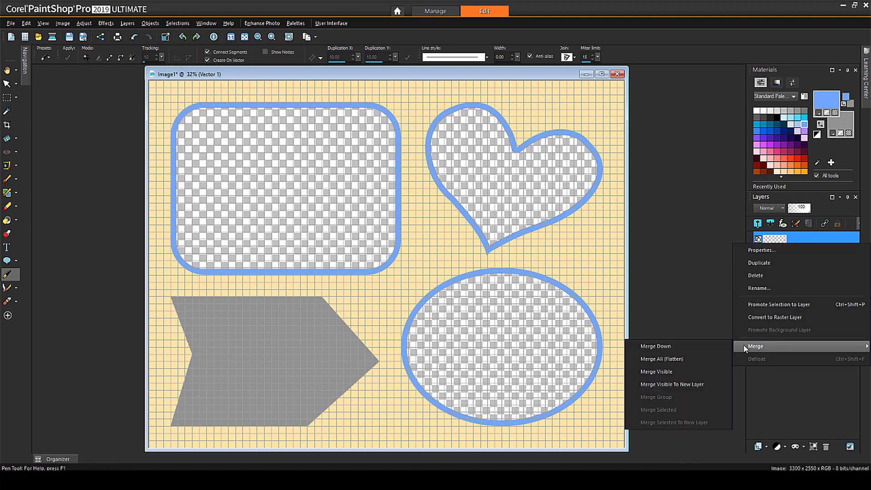
click(672, 347)
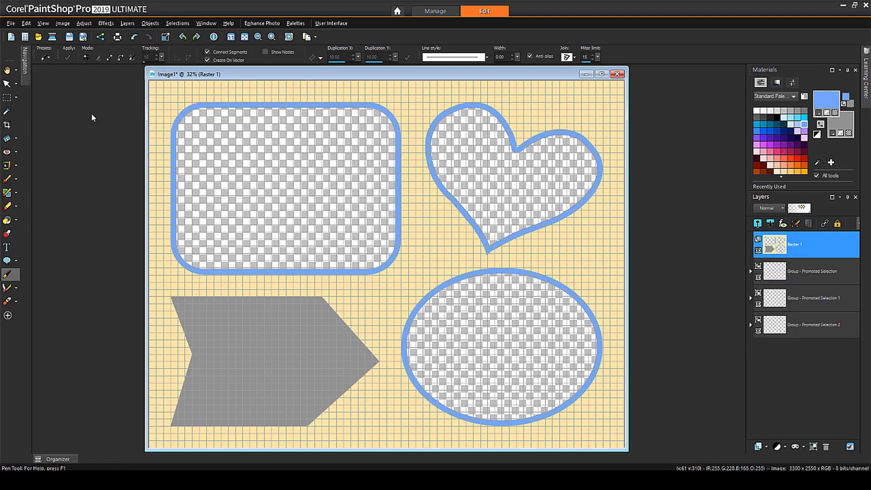
click(7, 220)
click(285, 345)
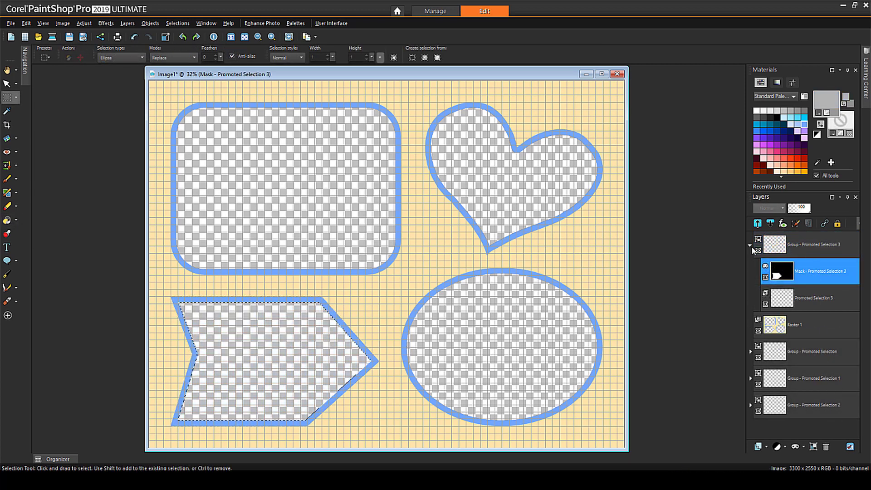
click(751, 247)
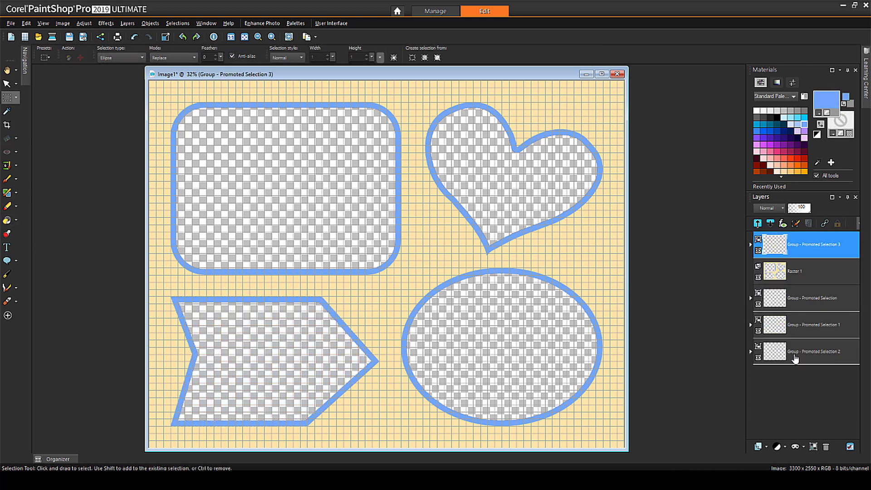
drag(798, 379, 798, 379)
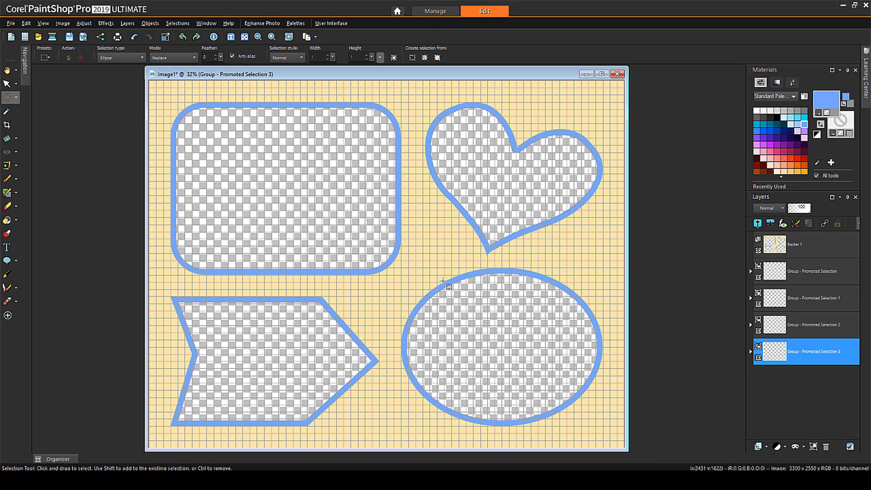
Hide the canvas grid and set the fill colour to grey
click(28, 23)
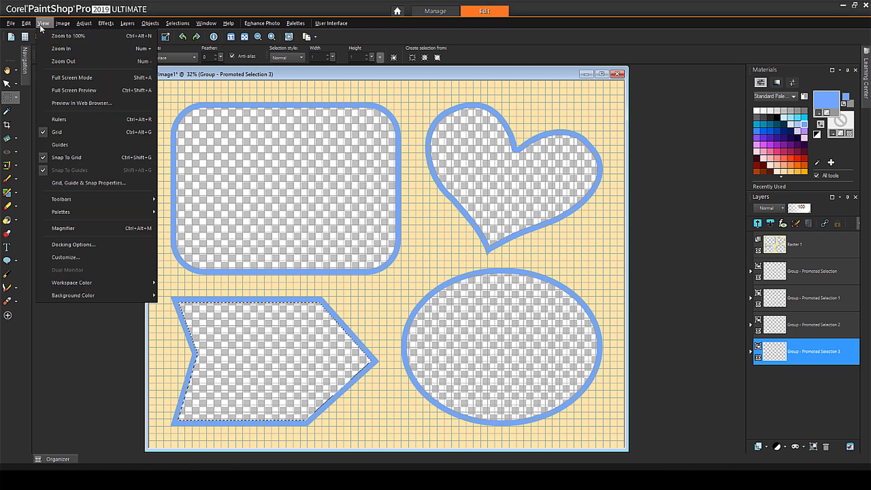
click(79, 129)
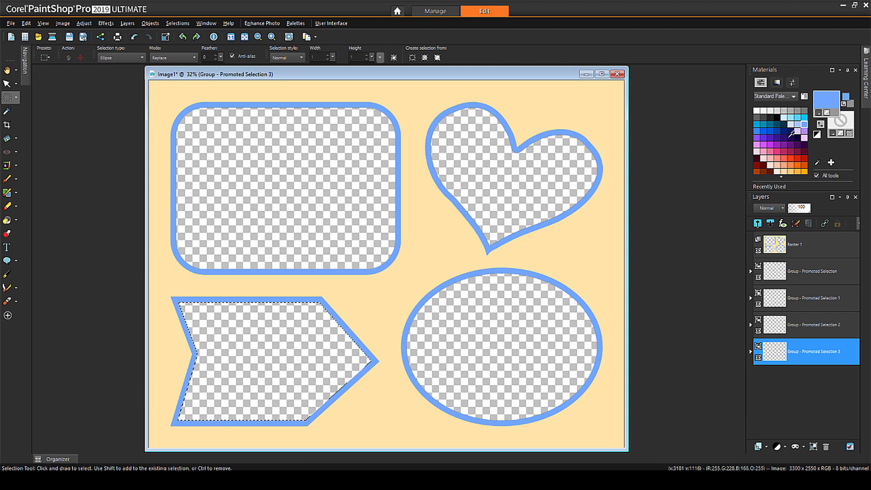
click(800, 111)
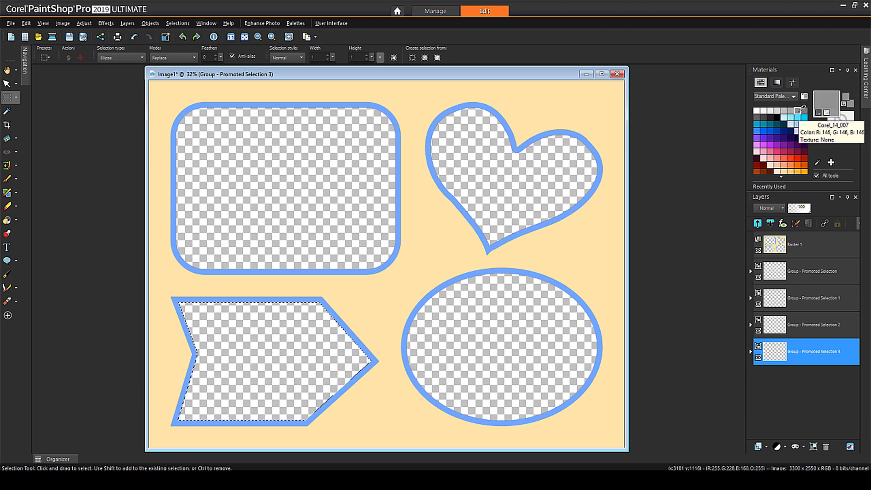
Flood-fill the rounded rectangle cutout's placeholder sublayer with grey
click(751, 272)
click(811, 322)
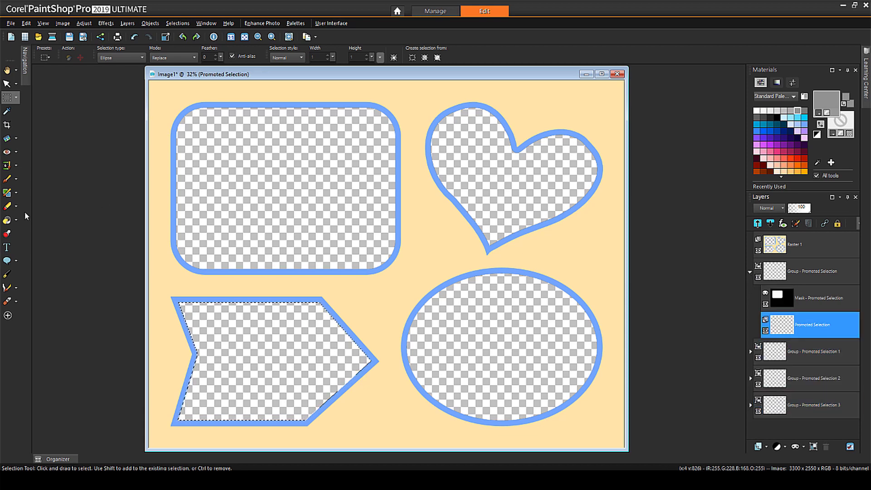
click(10, 222)
click(286, 188)
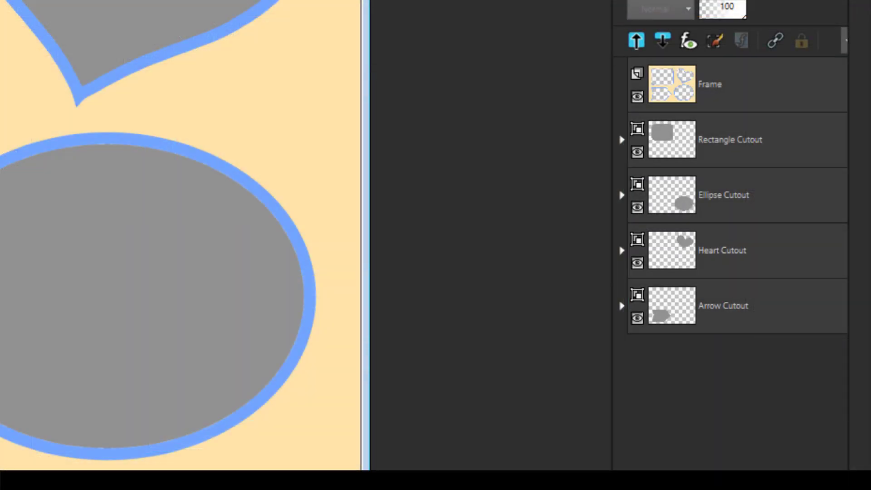
click(622, 140)
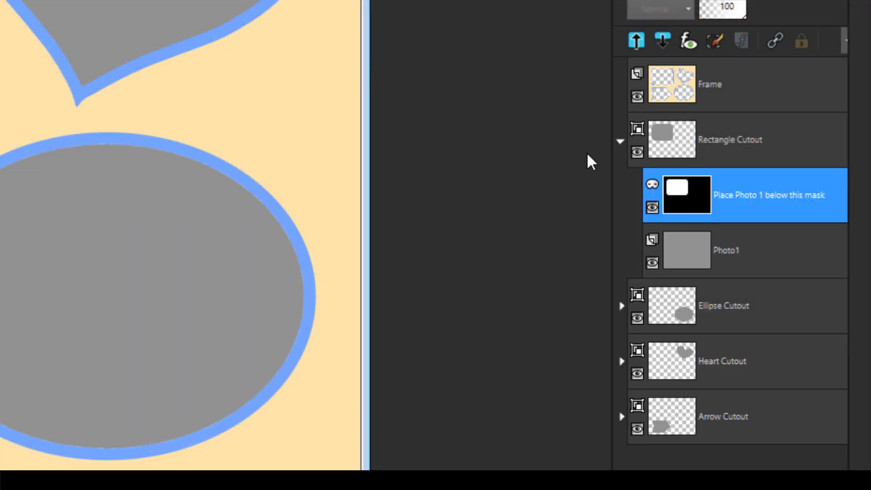
click(620, 141)
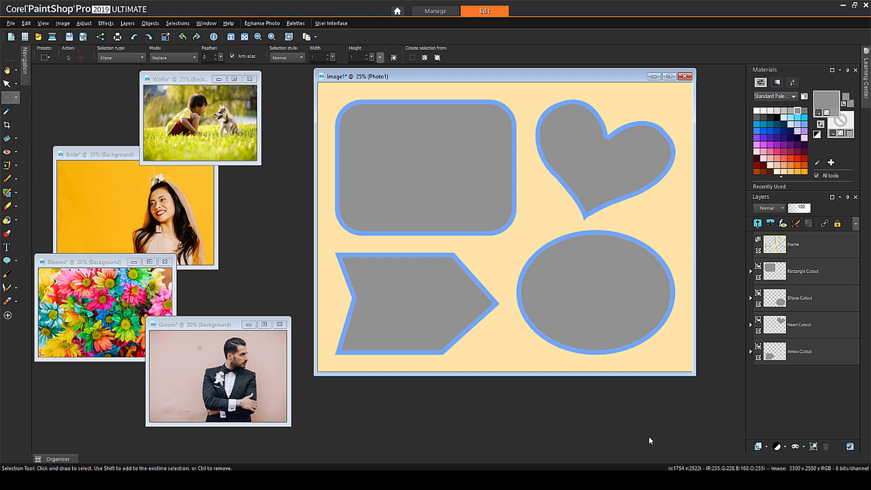
Copy the Wolfie photo into the rectangle cutout, then move and enlarge it to about 172% to fill the shape
click(751, 272)
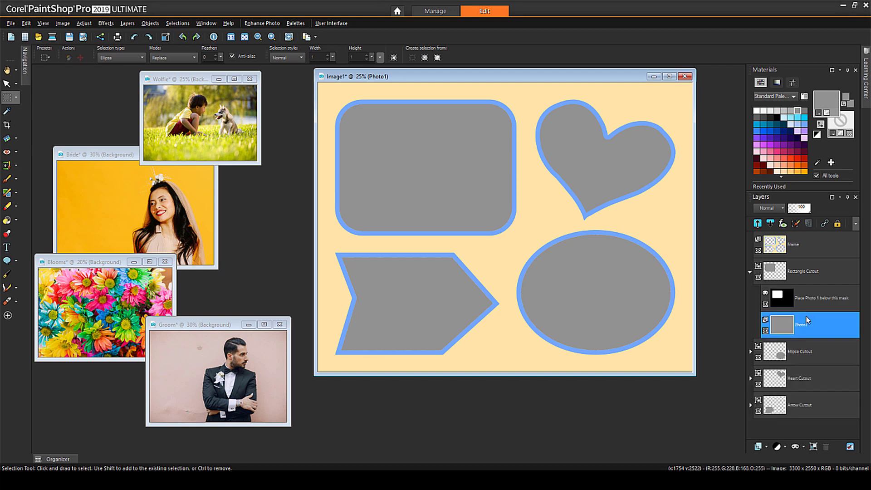
click(188, 81)
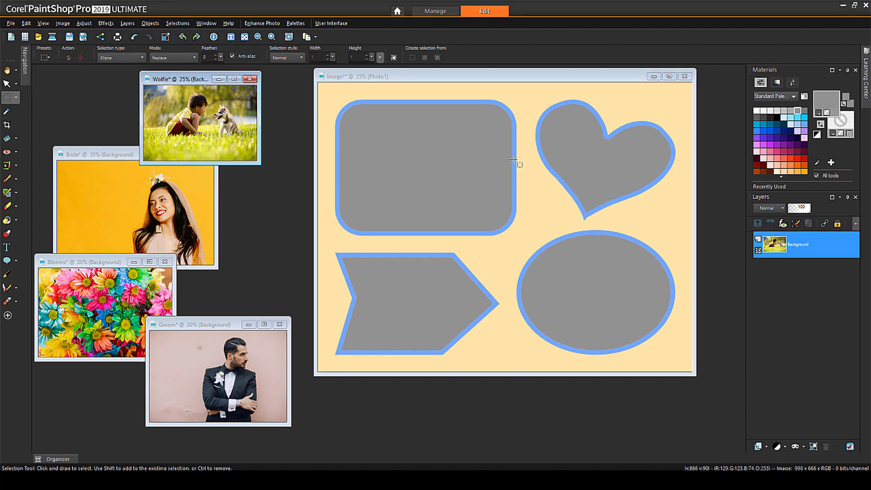
drag(818, 248, 607, 282)
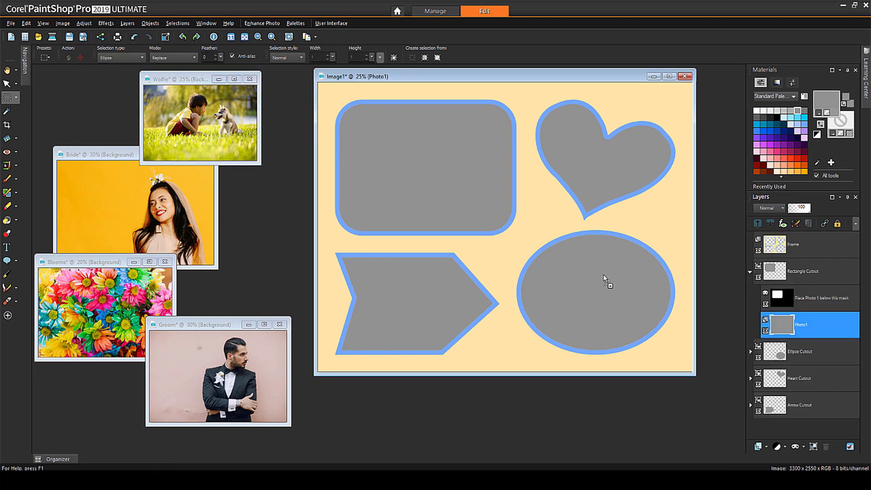
key(k)
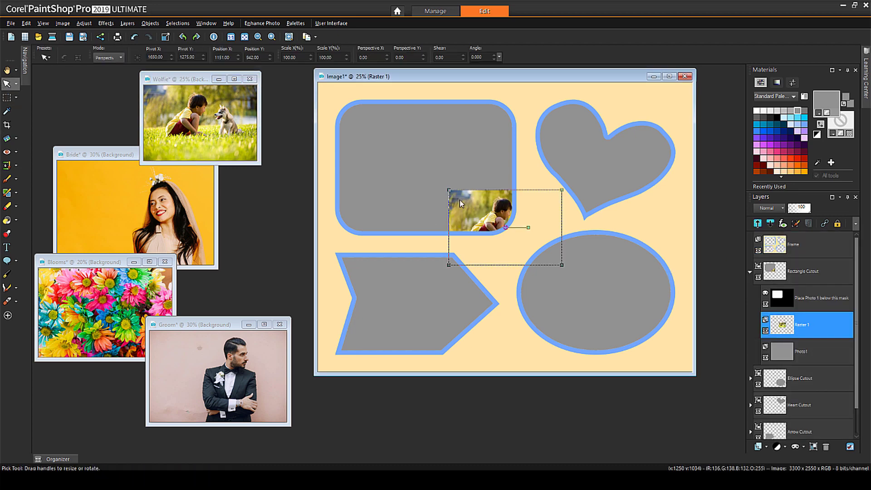
drag(504, 227, 386, 135)
drag(443, 172, 510, 243)
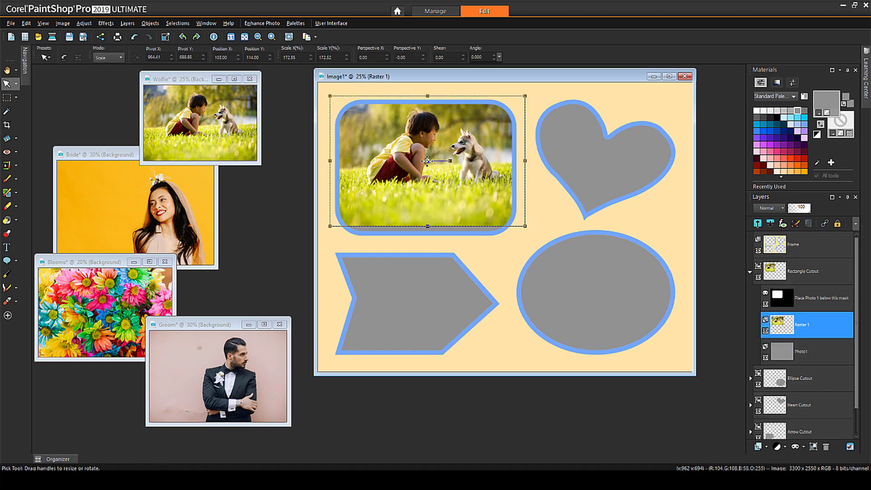